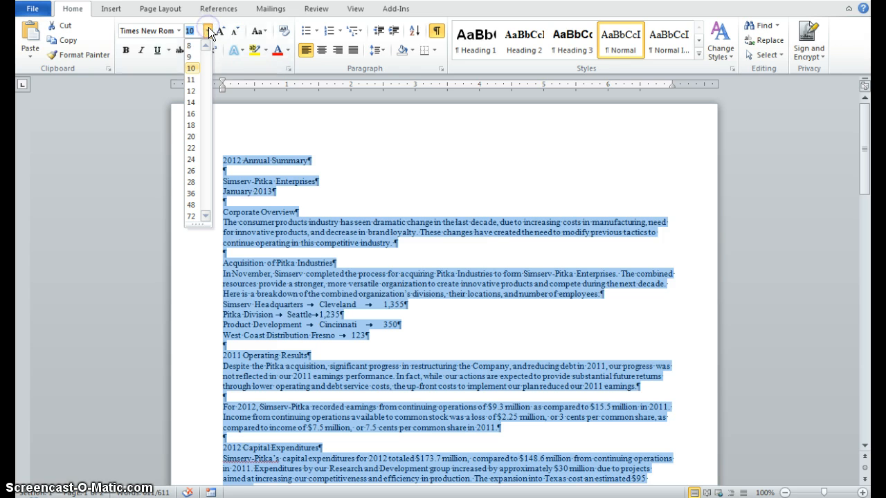
Step: Set the font size of the entire document to 12 and look through both pages
{"action": "left_click", "coordinate": [190, 97]}
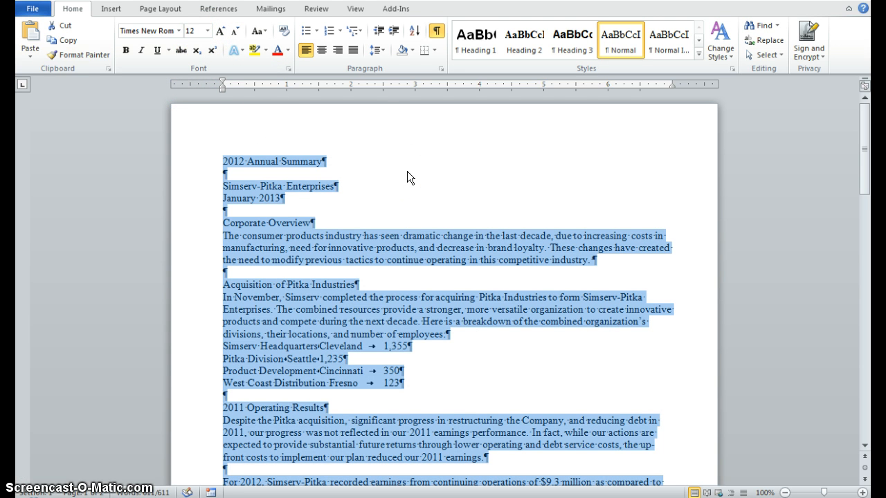
{"action": "left_click", "coordinate": [607, 167]}
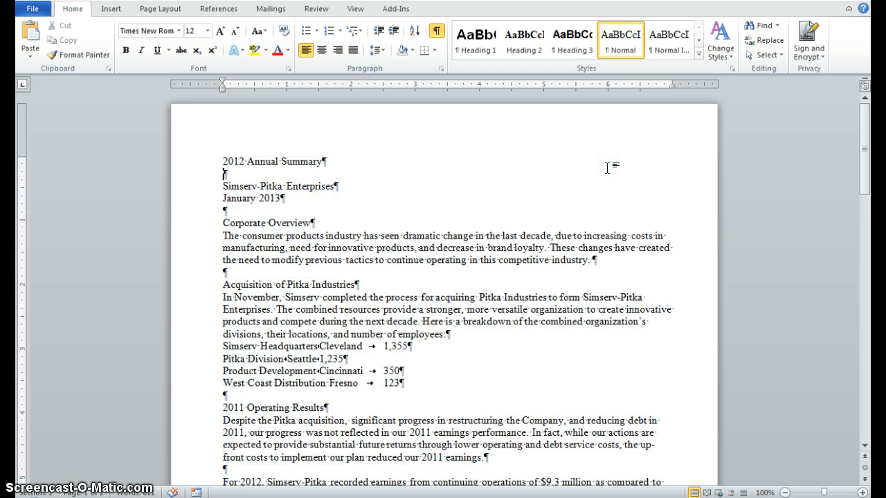
{"action": "scroll", "coordinate": [607, 168], "scroll_direction": "down", "scroll_amount": 6}
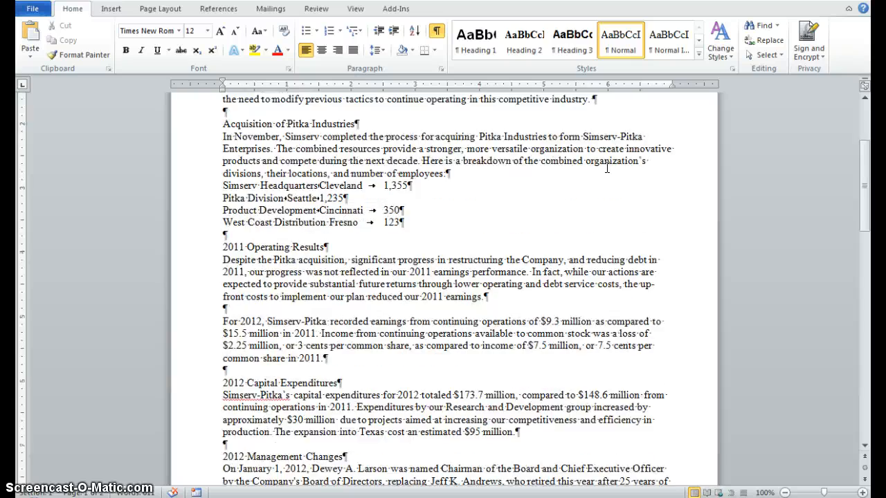
{"action": "scroll", "coordinate": [607, 167], "scroll_direction": "down", "scroll_amount": 11}
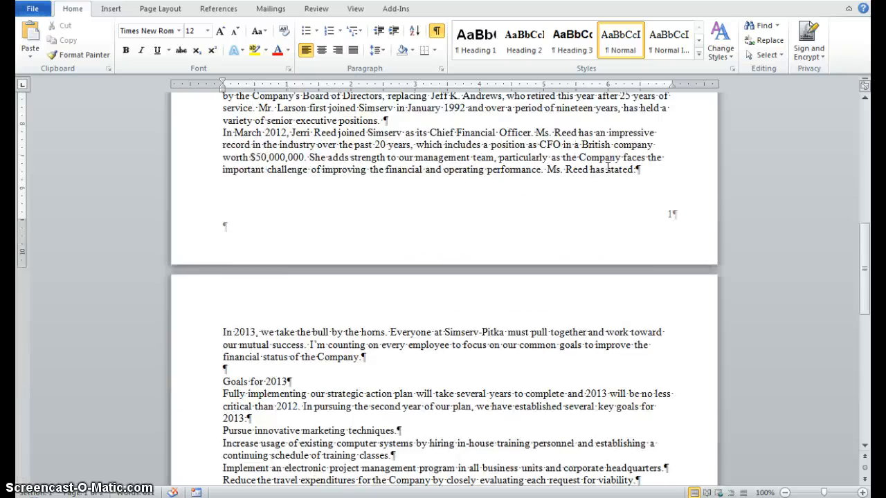
{"action": "scroll", "coordinate": [607, 168], "scroll_direction": "down", "scroll_amount": 4}
{"action": "scroll", "coordinate": [607, 173], "scroll_direction": "up", "scroll_amount": 17}
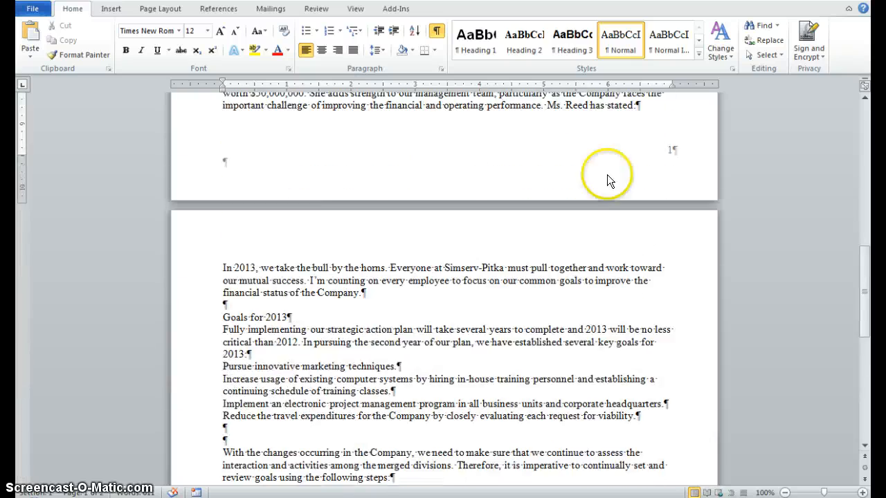
{"action": "scroll", "coordinate": [607, 173], "scroll_direction": "up", "scroll_amount": 4}
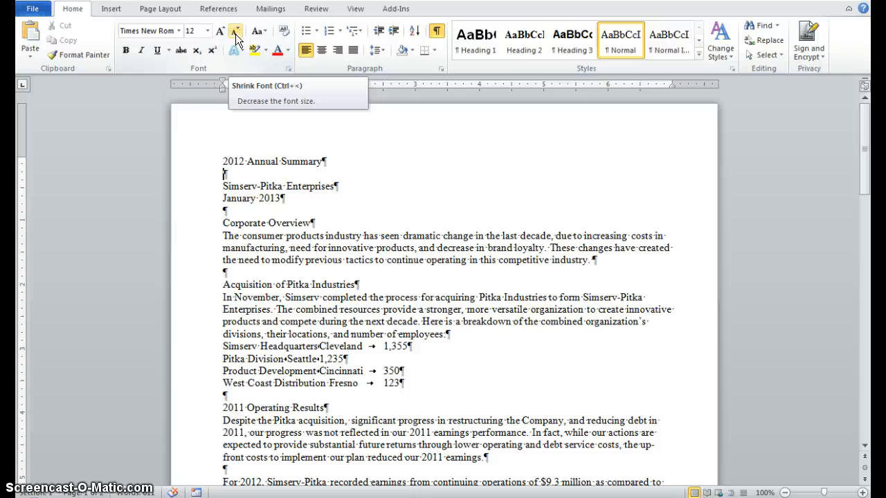
Step: Undo the font size and typeface changes made to the entire document
{"action": "left_click", "coordinate": [97, 58]}
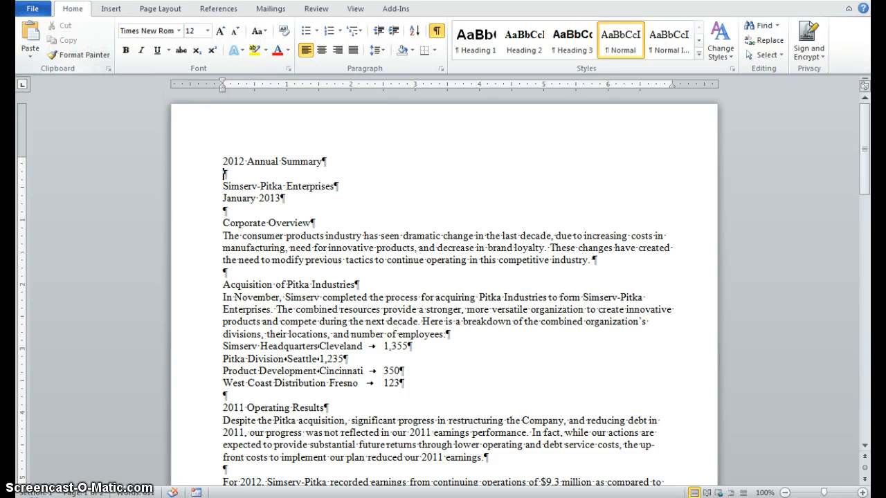
{"action": "key", "text": "ctrl+a"}
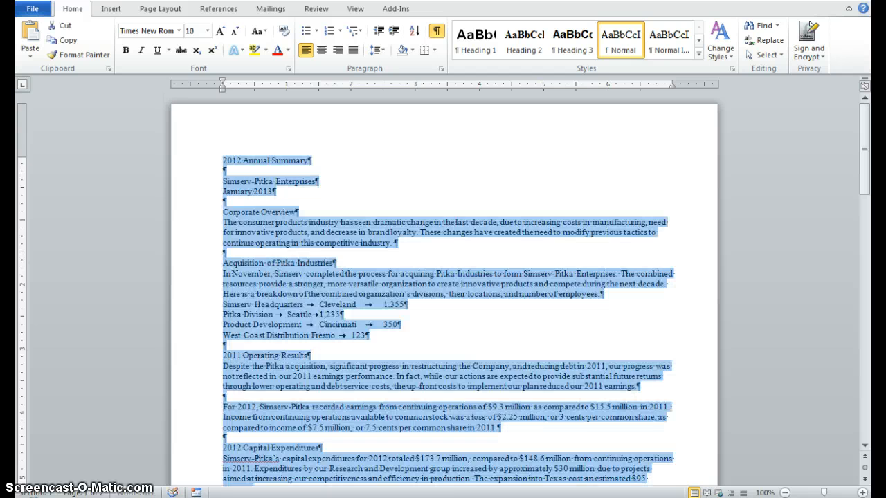
{"action": "key", "text": "ctrl+z"}
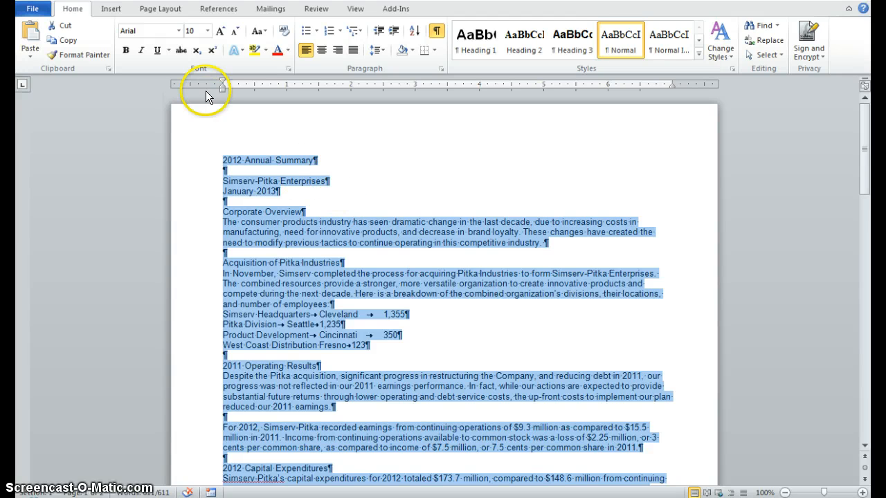
Step: Format the entire selected document text as Times New Roman, Regular style, size 12 through the Font dialog
{"action": "left_click", "coordinate": [288, 71]}
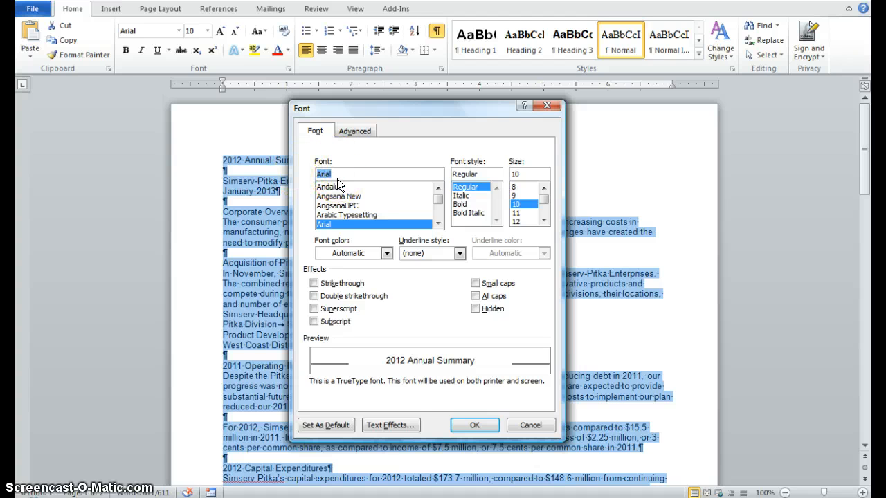
{"action": "type", "text": "t"}
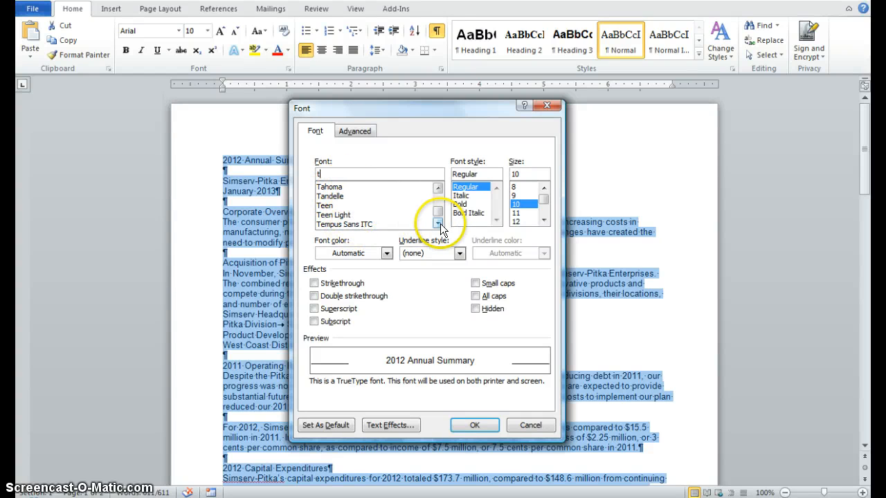
{"action": "left_click", "coordinate": [437, 224]}
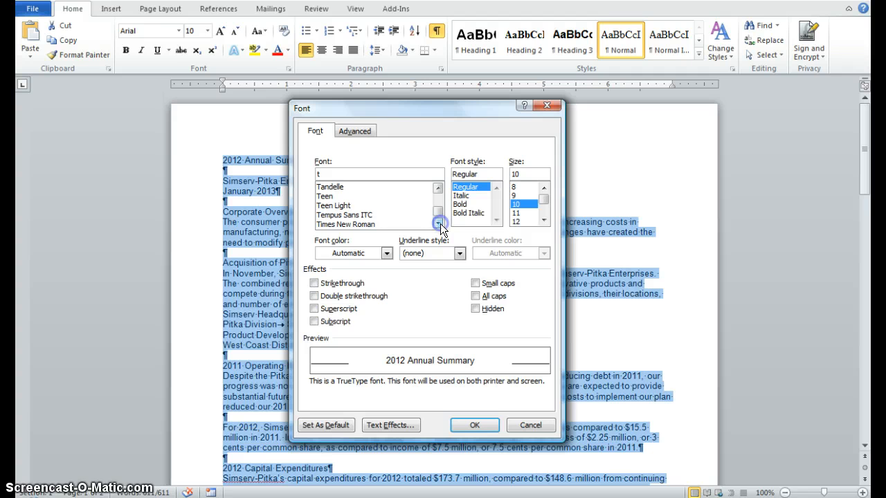
{"action": "left_click", "coordinate": [364, 223]}
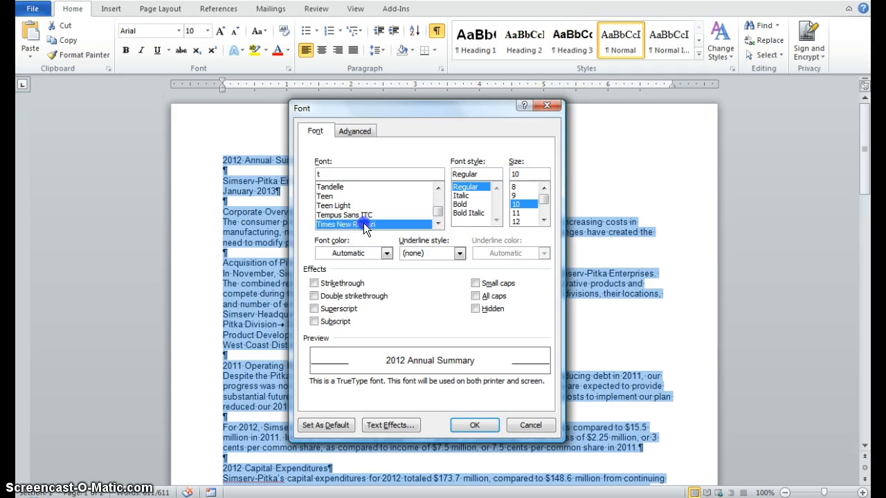
{"action": "left_click", "coordinate": [481, 188]}
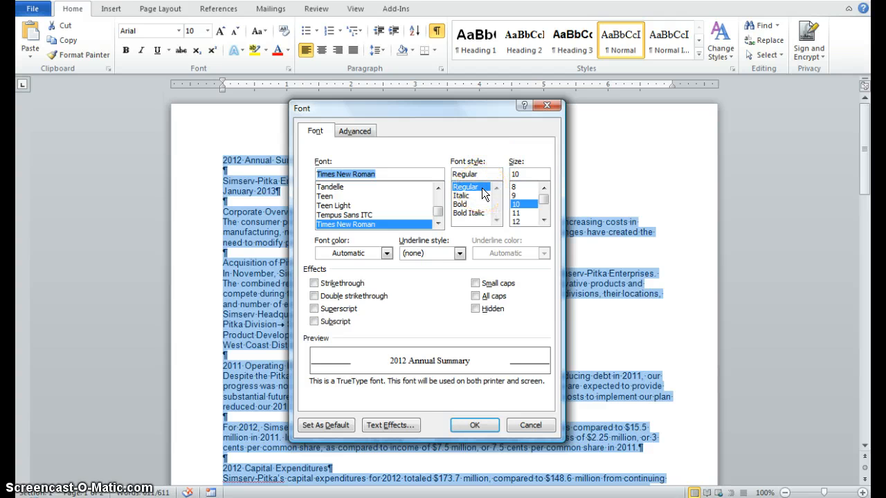
{"action": "left_click", "coordinate": [516, 169]}
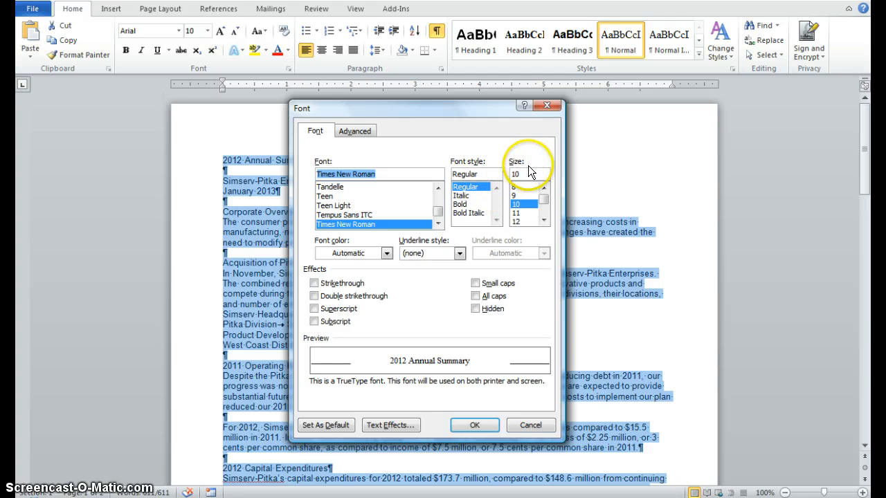
{"action": "left_click", "coordinate": [516, 222]}
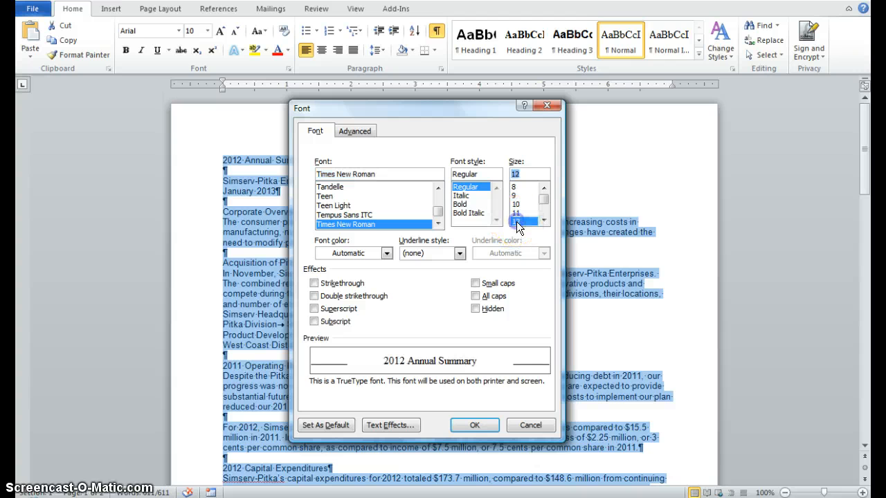
{"action": "left_click", "coordinate": [480, 424]}
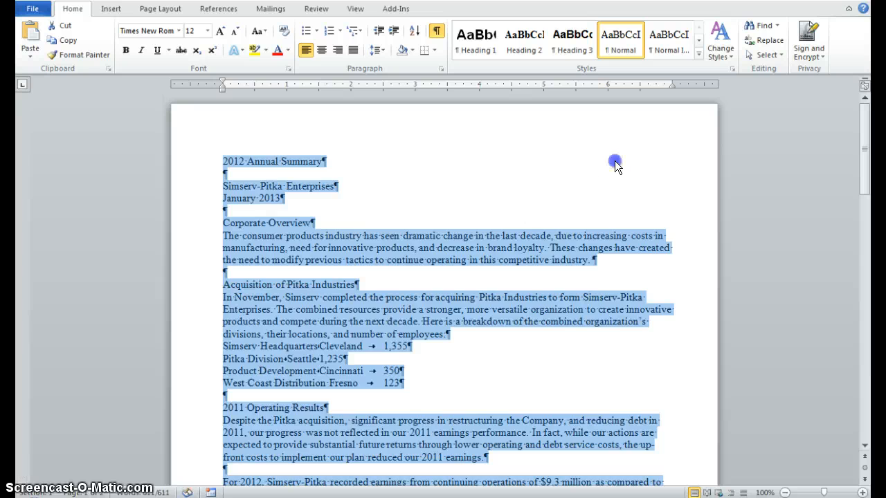
{"action": "left_click", "coordinate": [614, 160]}
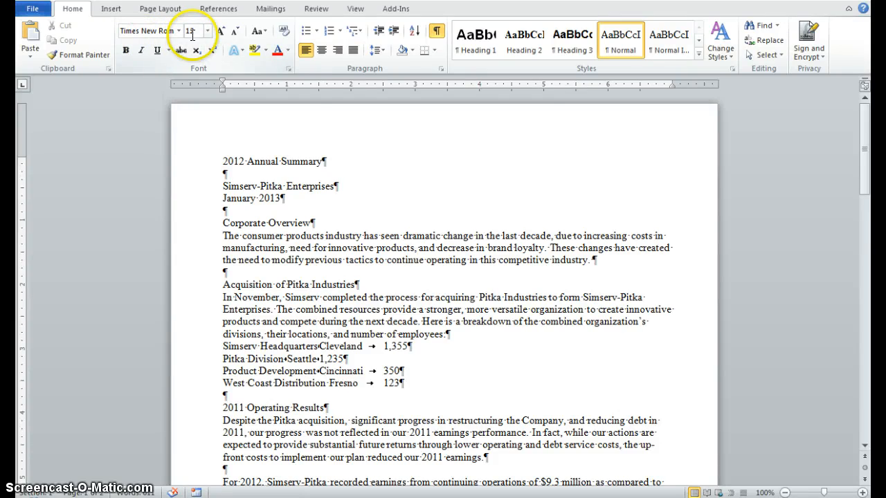
Step: Center the "Simserv-Pitka Enterprises" line near the start of the document
{"action": "scroll", "coordinate": [562, 156], "scroll_direction": "down", "scroll_amount": 10}
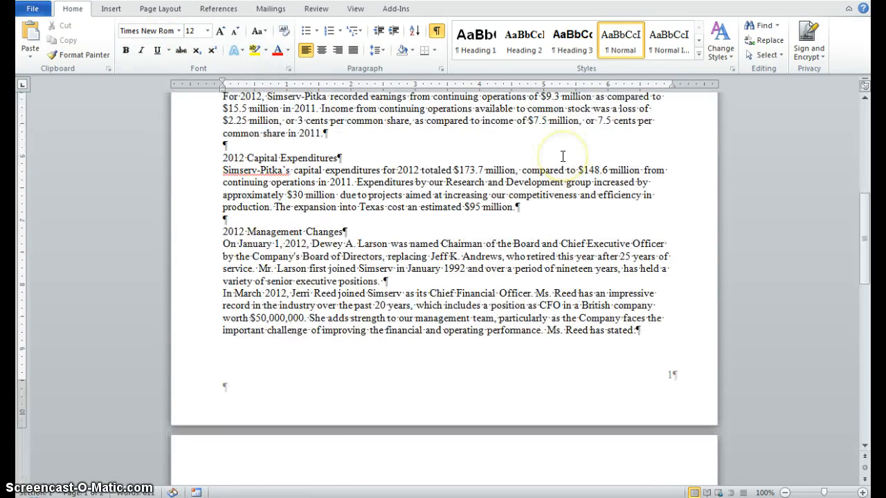
{"action": "scroll", "coordinate": [563, 155], "scroll_direction": "up", "scroll_amount": 10}
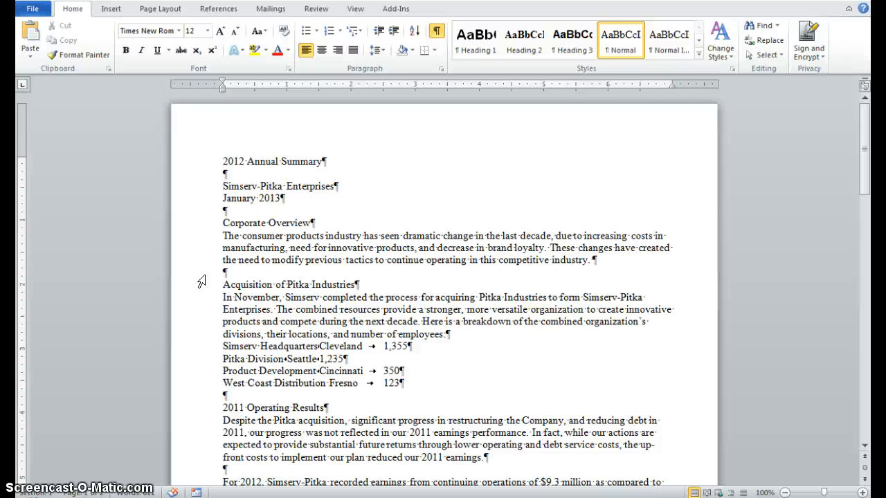
{"action": "triple_click", "coordinate": [221, 186]}
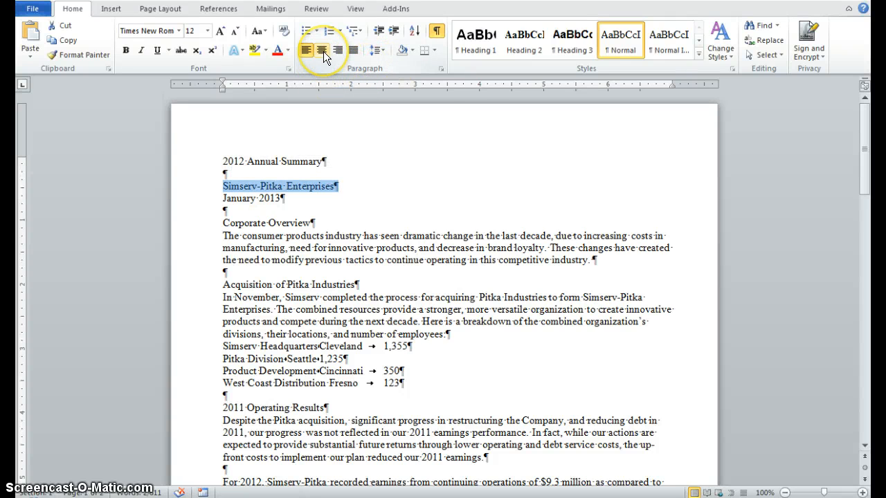
{"action": "left_click", "coordinate": [324, 51]}
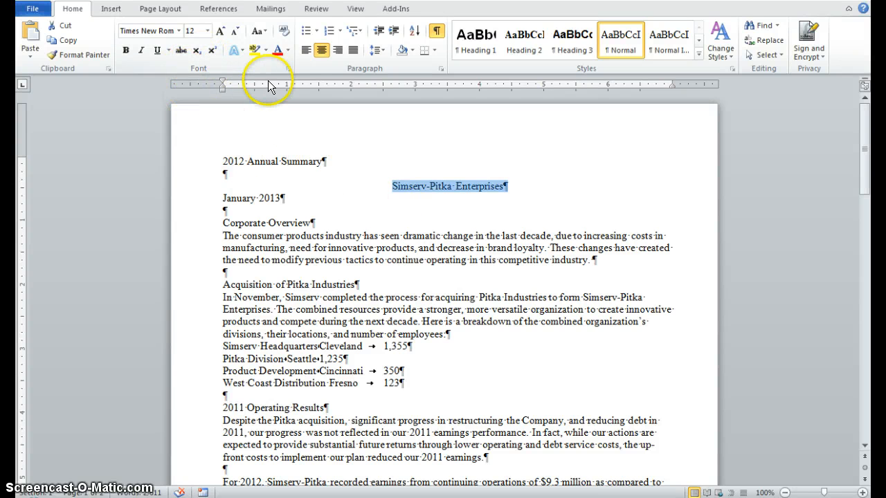
Step: Set the selected company name's font to Bold, size 26, with the Small caps effect in the Font dialog
{"action": "left_click", "coordinate": [288, 67]}
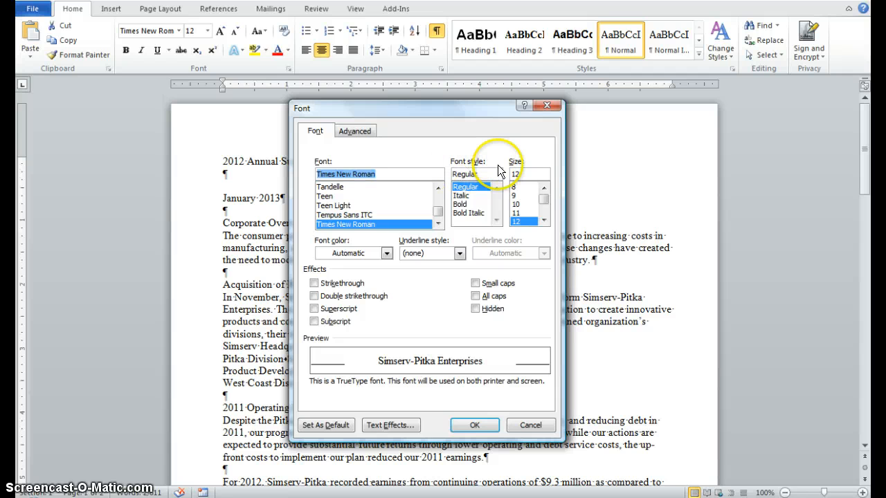
{"action": "left_click", "coordinate": [461, 205]}
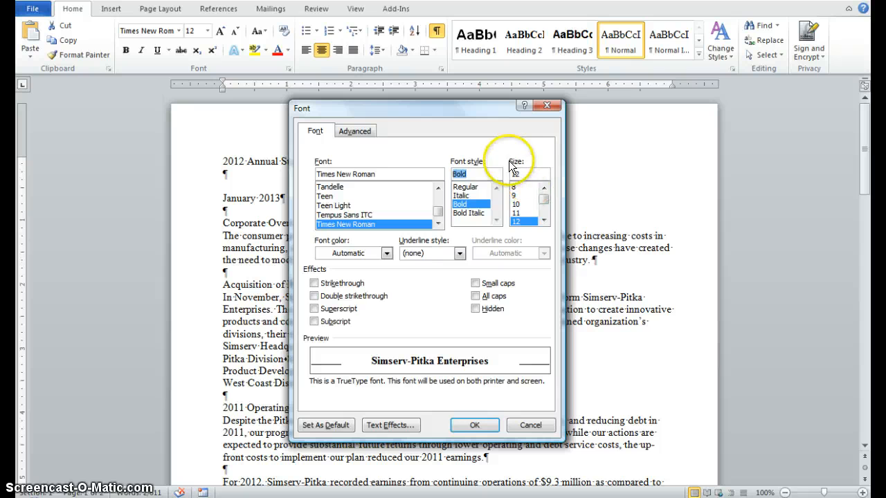
{"action": "left_click", "coordinate": [544, 201]}
{"action": "left_click_drag", "start_coordinate": [545, 200], "coordinate": [544, 206]}
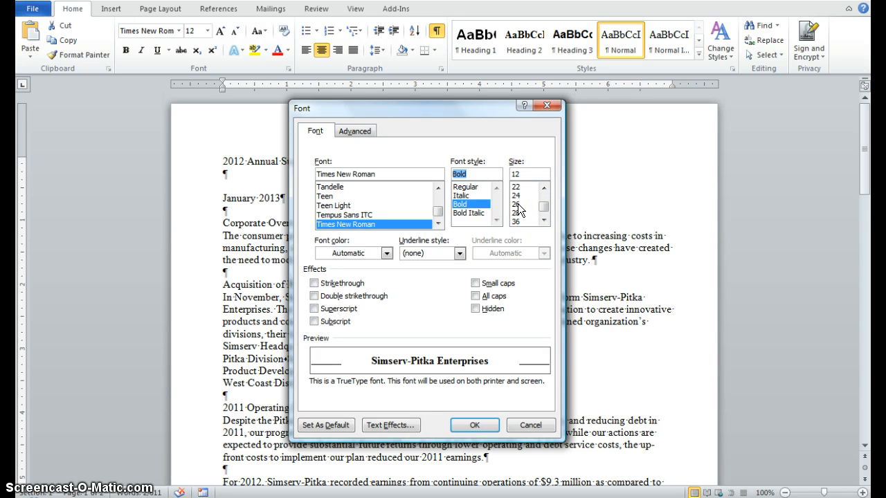
{"action": "left_click", "coordinate": [517, 204]}
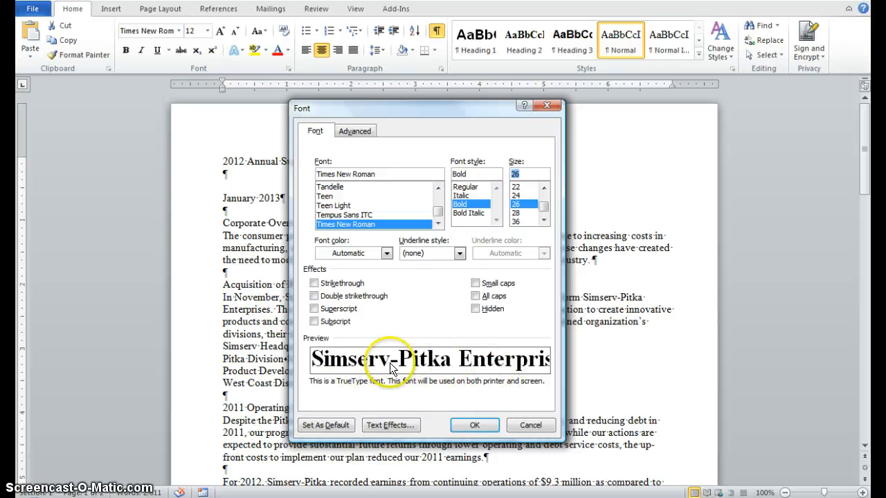
{"action": "left_click", "coordinate": [476, 284]}
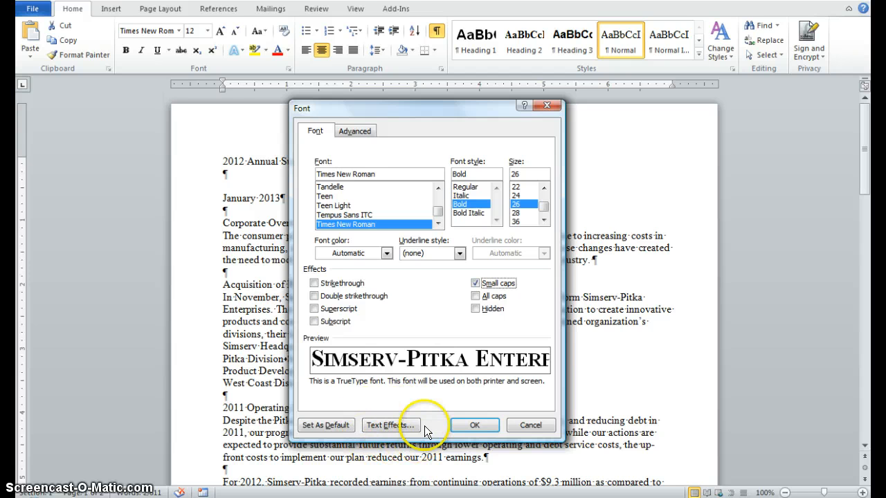
Step: Add the outer shadow preset with a 180° angle and 3 pt distance to the company name and apply the font settings
{"action": "left_click", "coordinate": [386, 425]}
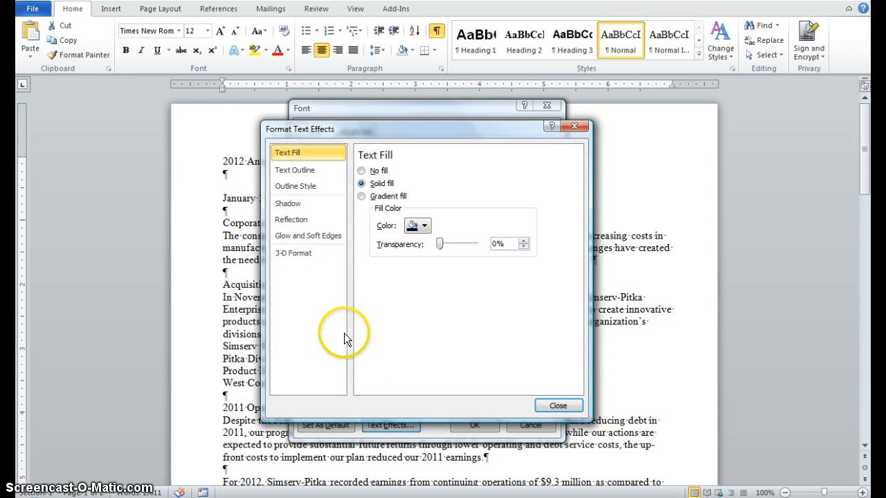
{"action": "left_click", "coordinate": [286, 205]}
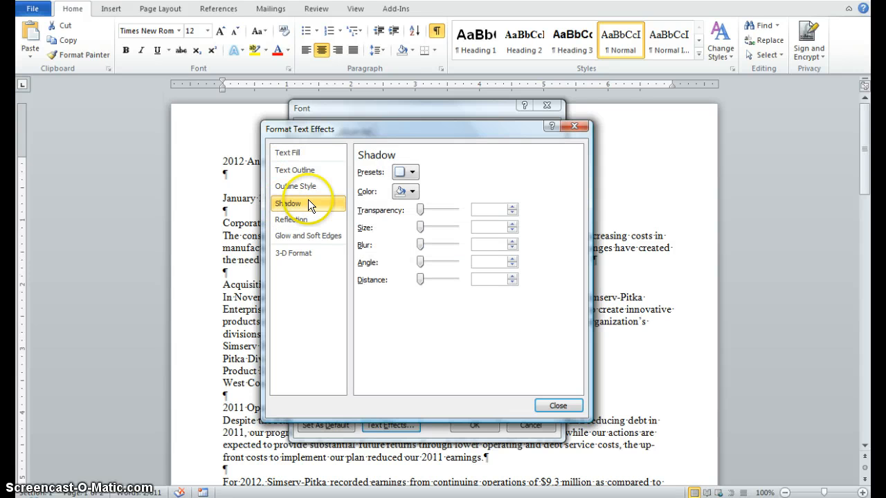
{"action": "left_click", "coordinate": [371, 173]}
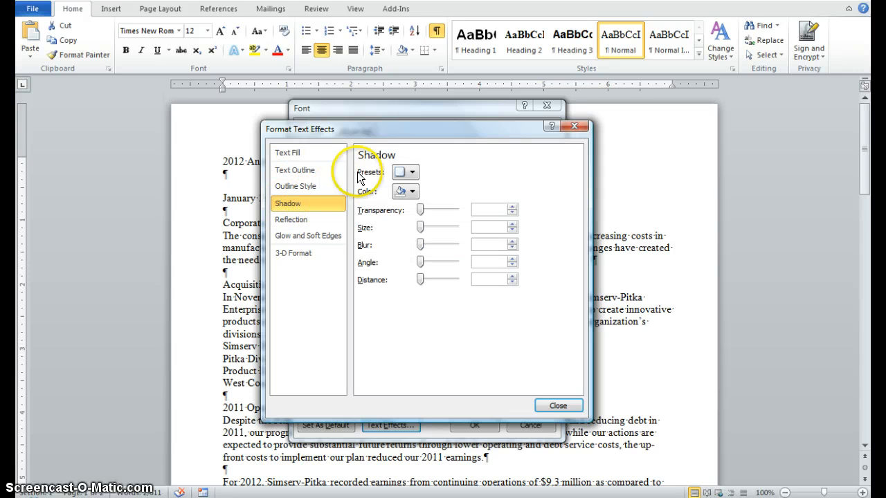
{"action": "left_click", "coordinate": [411, 173]}
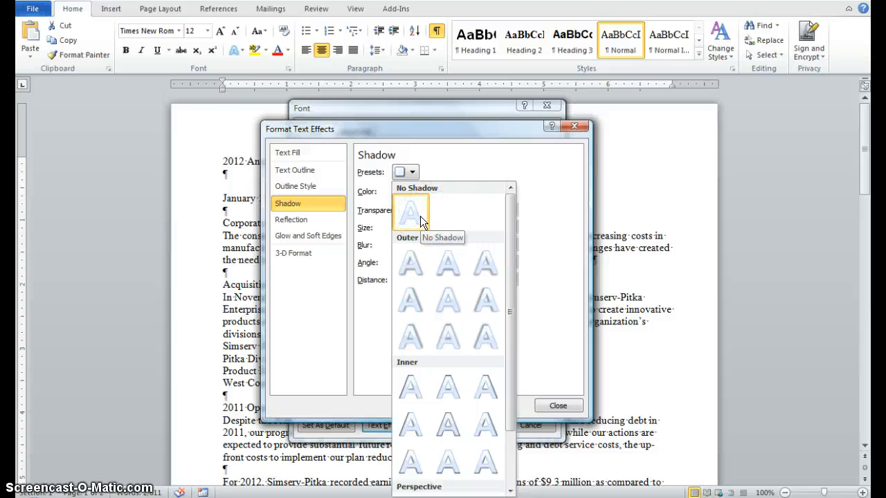
{"action": "left_click", "coordinate": [485, 300]}
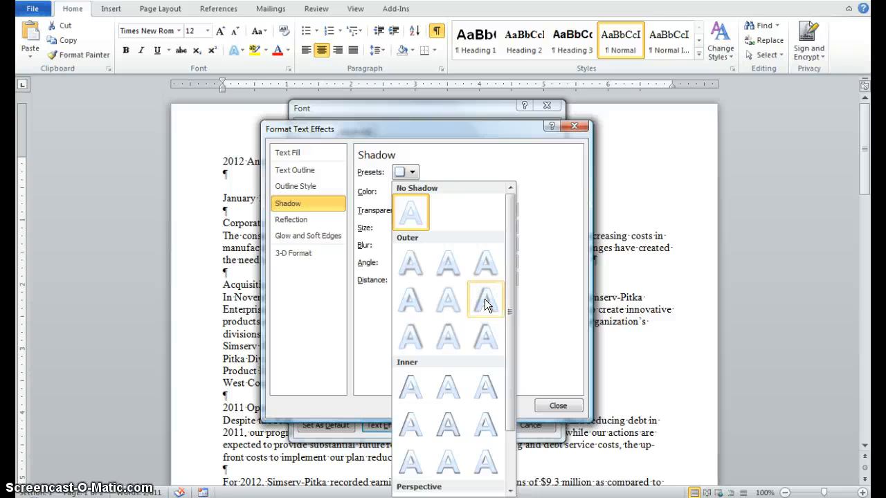
{"action": "left_click", "coordinate": [485, 299]}
{"action": "left_click", "coordinate": [492, 304]}
{"action": "left_click", "coordinate": [553, 408]}
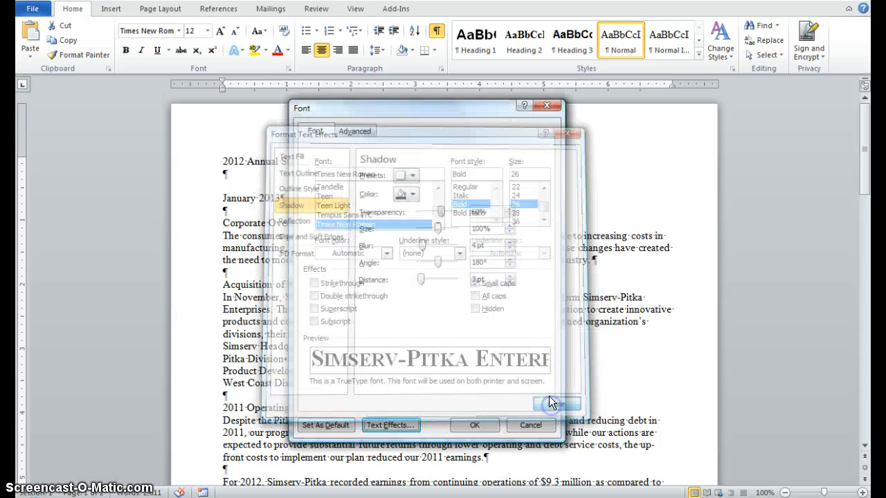
{"action": "left_click", "coordinate": [484, 431]}
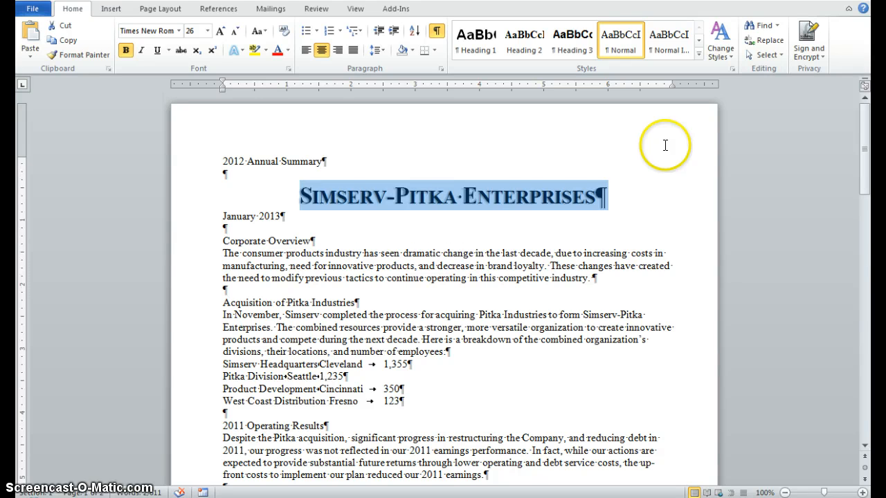
{"action": "left_click", "coordinate": [664, 146]}
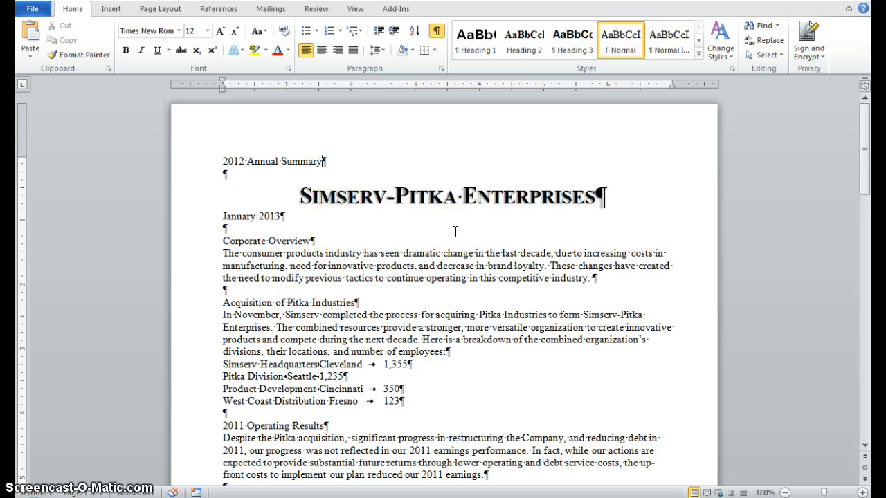
Step: Highlight the paragraph under the Corporate Overview heading in yellow
{"action": "scroll", "coordinate": [456, 231], "scroll_direction": "down", "scroll_amount": 3}
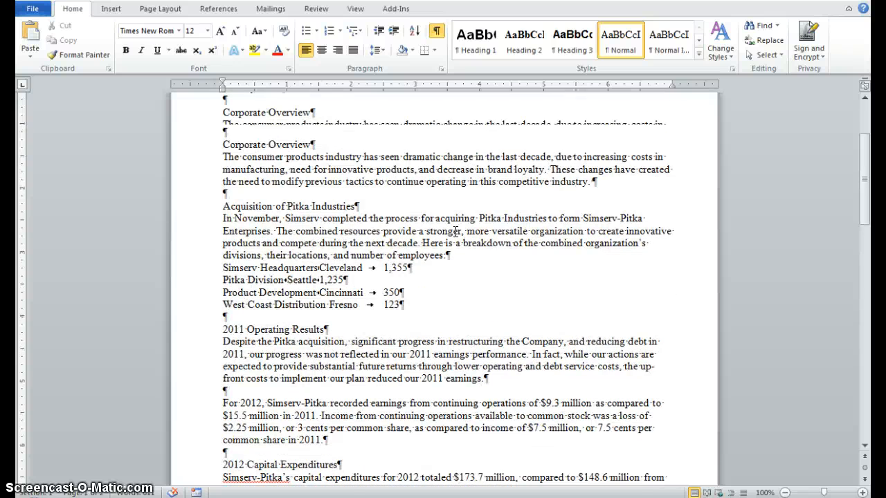
{"action": "scroll", "coordinate": [456, 231], "scroll_direction": "up", "scroll_amount": 3}
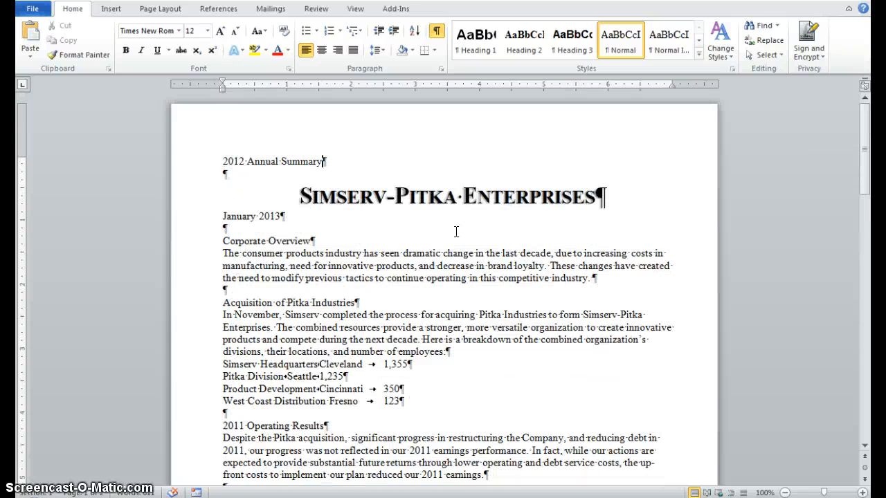
{"action": "left_click", "coordinate": [581, 232]}
{"action": "triple_click", "coordinate": [222, 253]}
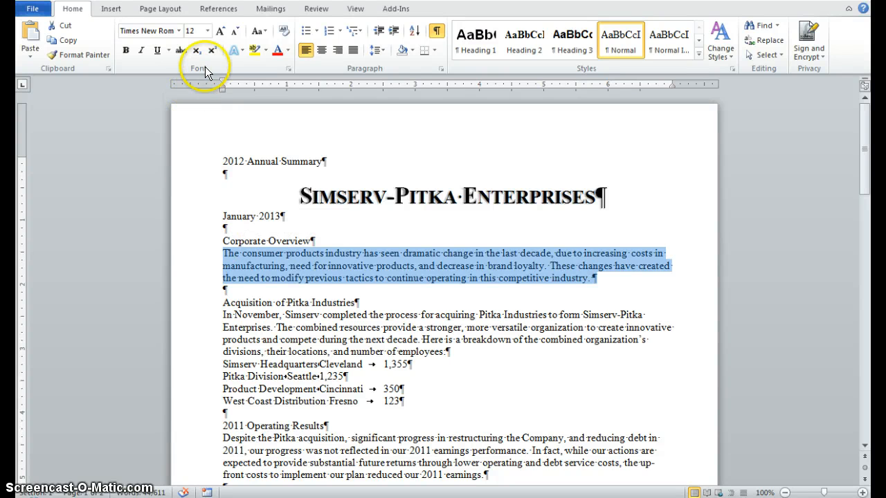
{"action": "left_click", "coordinate": [255, 54]}
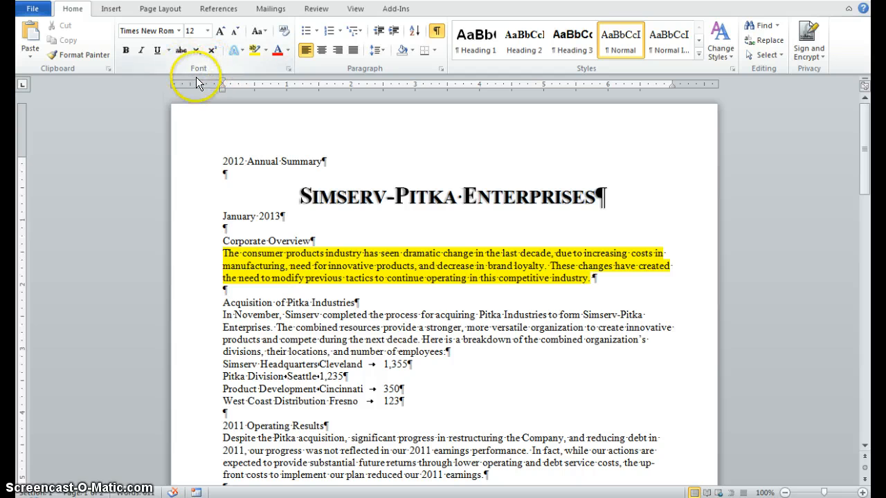
Step: Recolor the Corporate Overview paragraph's highlight to Bright Green
{"action": "left_click", "coordinate": [265, 51]}
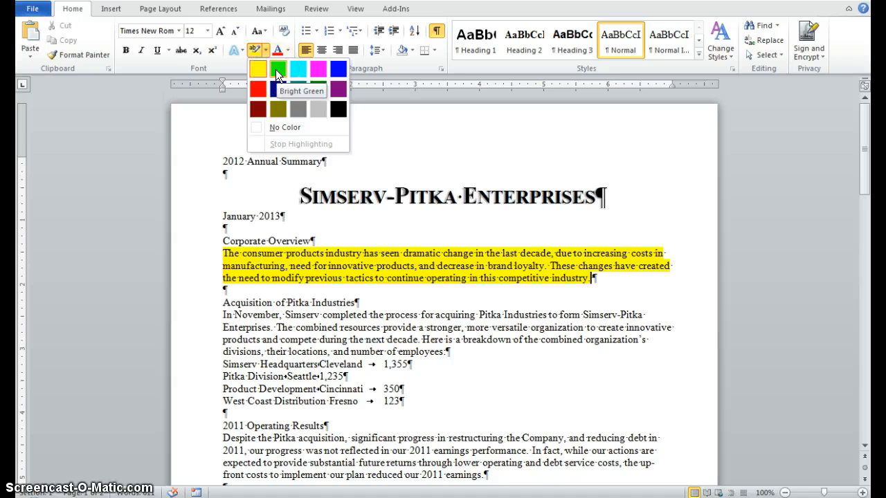
{"action": "left_click", "coordinate": [276, 69]}
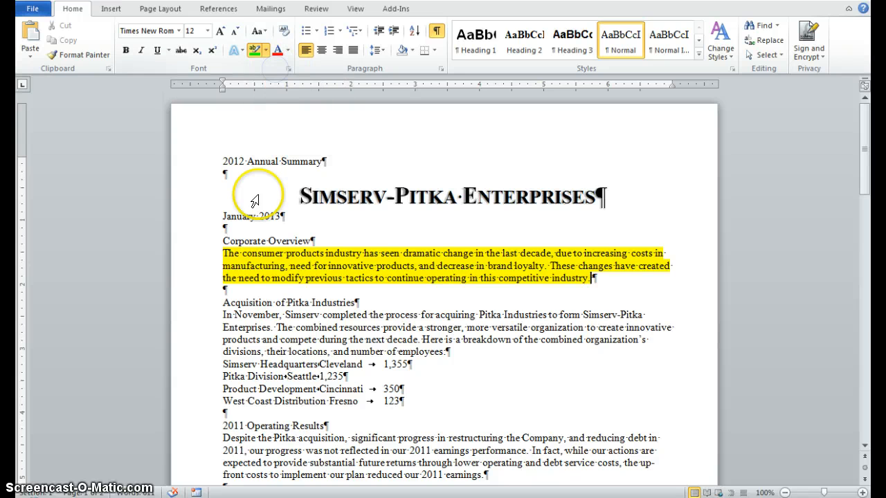
{"action": "triple_click", "coordinate": [221, 254]}
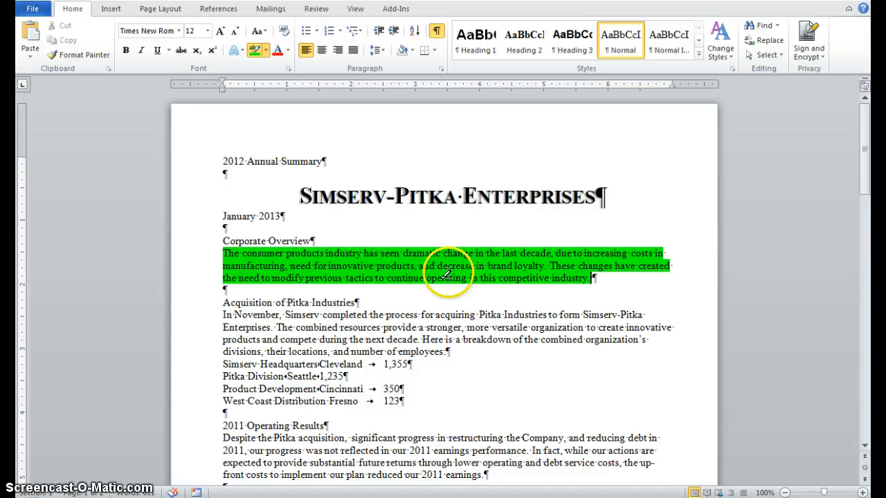
Step: Change the Corporate Overview paragraph's highlight back to yellow and turn off the highlighter
{"action": "left_click", "coordinate": [265, 52]}
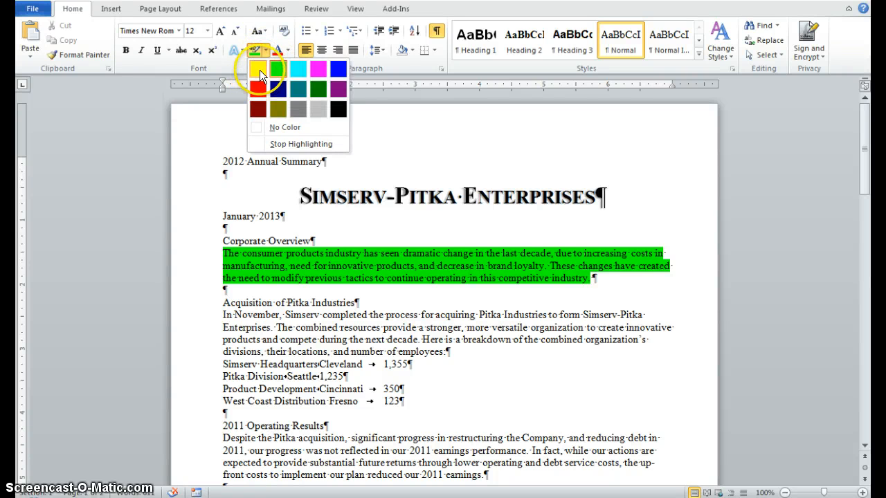
{"action": "left_click", "coordinate": [260, 70]}
{"action": "triple_click", "coordinate": [219, 253]}
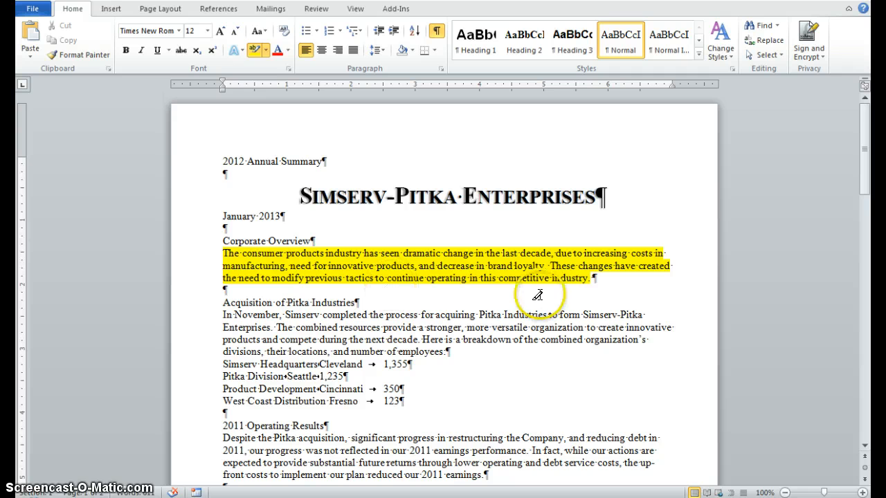
{"action": "left_click", "coordinate": [253, 51]}
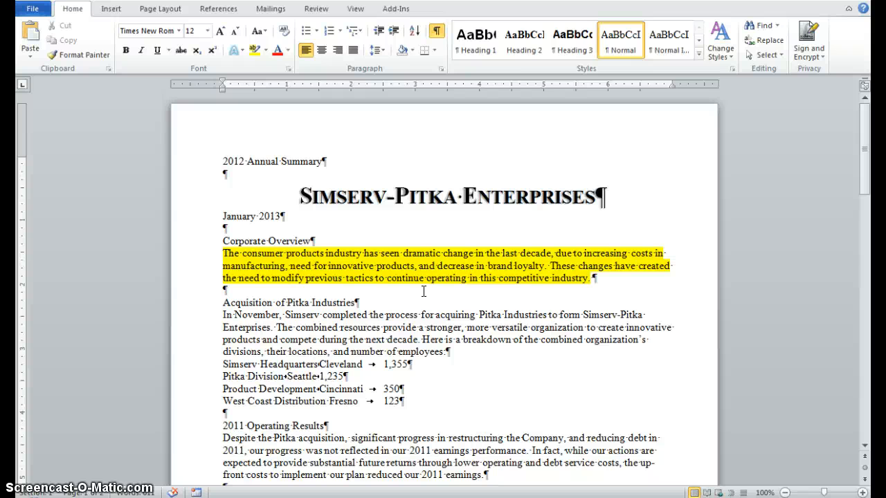
Step: Replace the hyphen in "Simserv-Pitka" in the Acquisition of Pitka Industries paragraph with a nonbreaking hyphen
{"action": "left_click", "coordinate": [620, 315]}
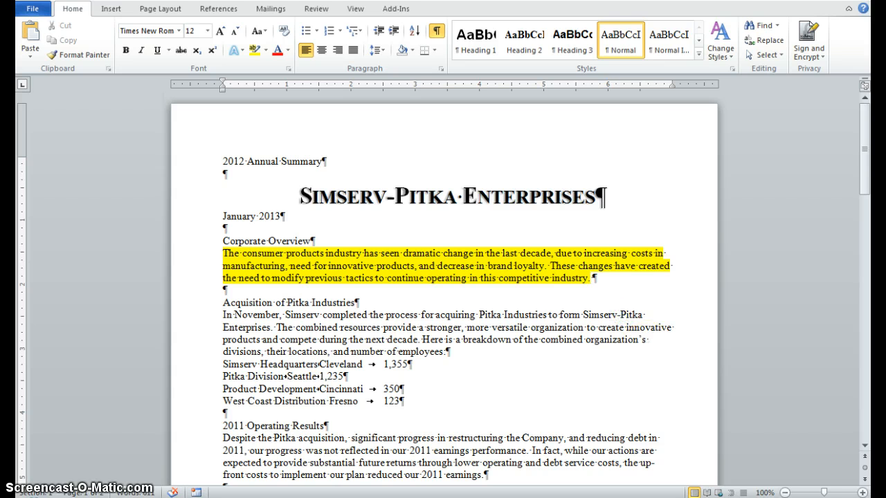
{"action": "key", "text": "BackSpace"}
{"action": "key", "text": "ctrl+alt+KP_Subtract"}
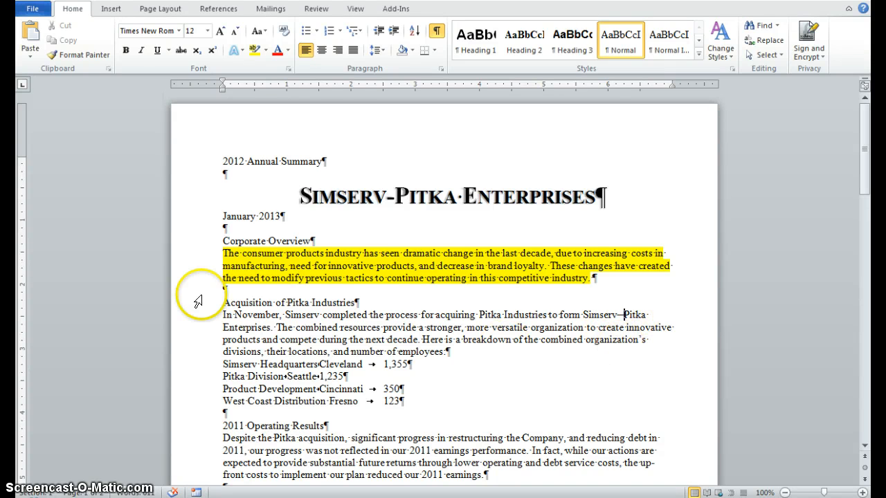
{"action": "key", "text": "BackSpace"}
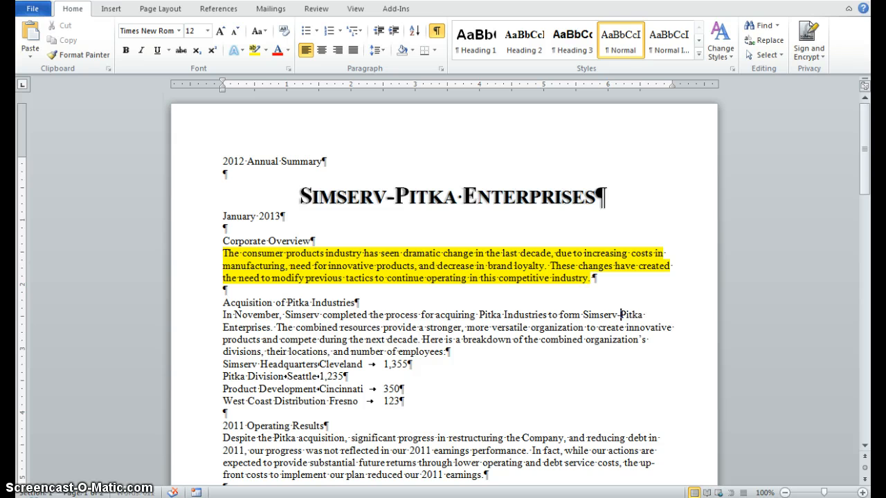
{"action": "type", "text": "--"}
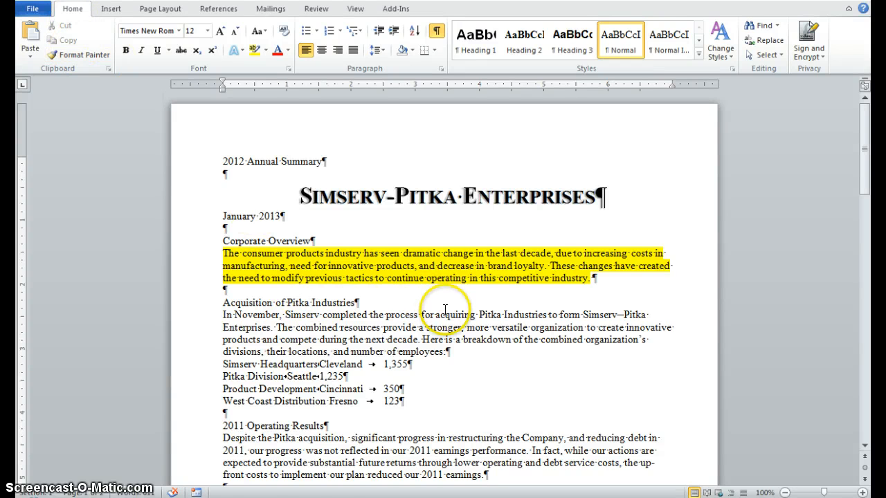
Step: Replace the space between "$7.5" and "million" in the second 2011 Operating Results paragraph with a nonbreaking space
{"action": "scroll", "coordinate": [445, 309], "scroll_direction": "down", "scroll_amount": 3}
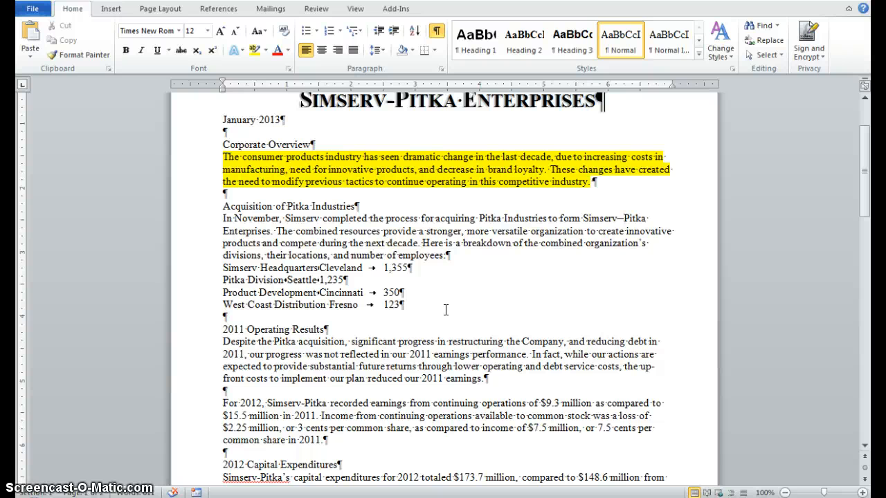
{"action": "scroll", "coordinate": [445, 309], "scroll_direction": "down", "scroll_amount": 4}
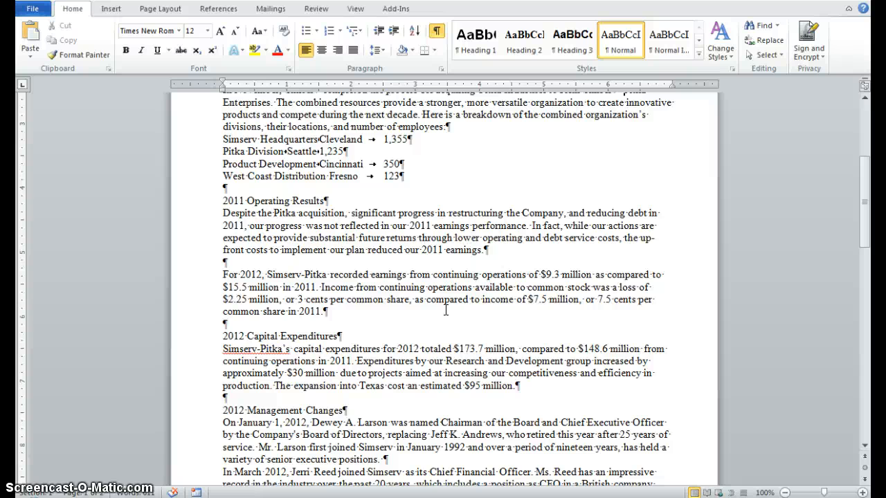
{"action": "scroll", "coordinate": [445, 309], "scroll_direction": "down", "scroll_amount": 1}
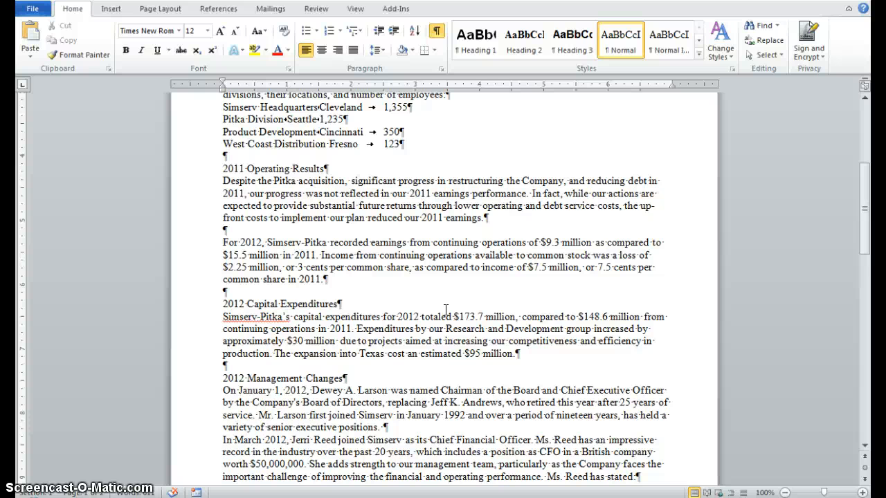
{"action": "scroll", "coordinate": [445, 309], "scroll_direction": "up", "scroll_amount": 1}
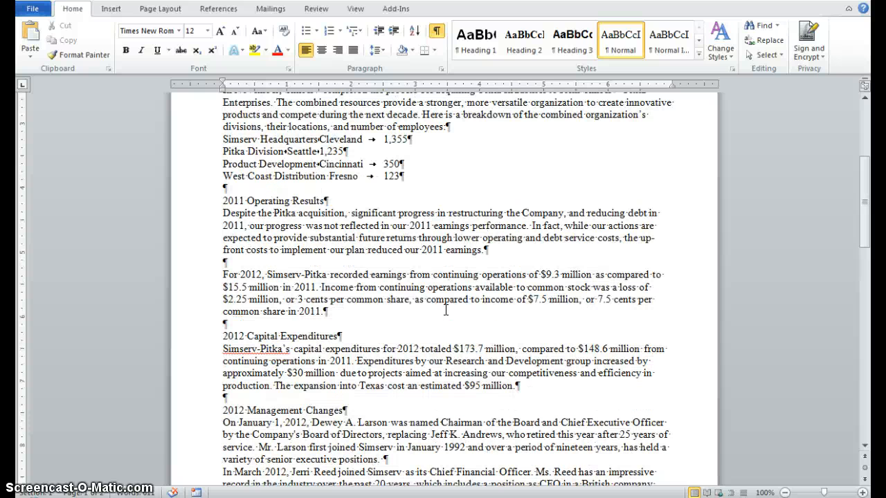
{"action": "left_click", "coordinate": [557, 306]}
{"action": "key", "text": "Delete"}
{"action": "key", "text": "Delete"}
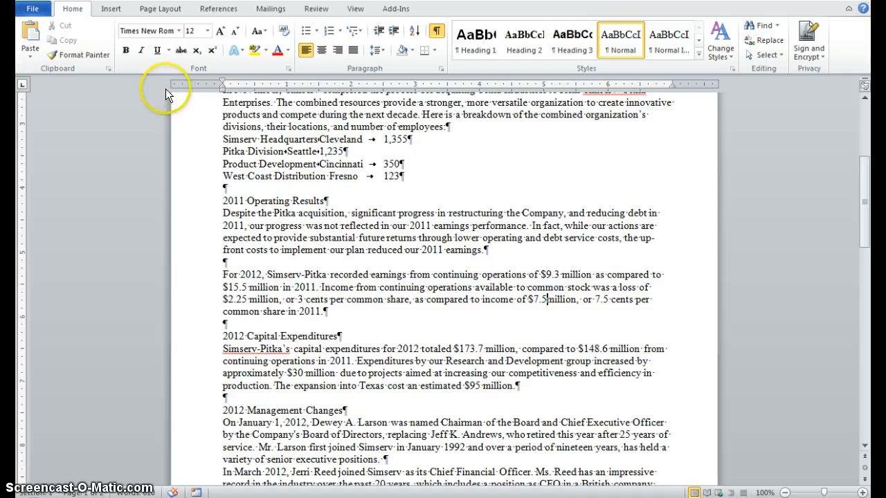
{"action": "key", "text": "ctrl+z"}
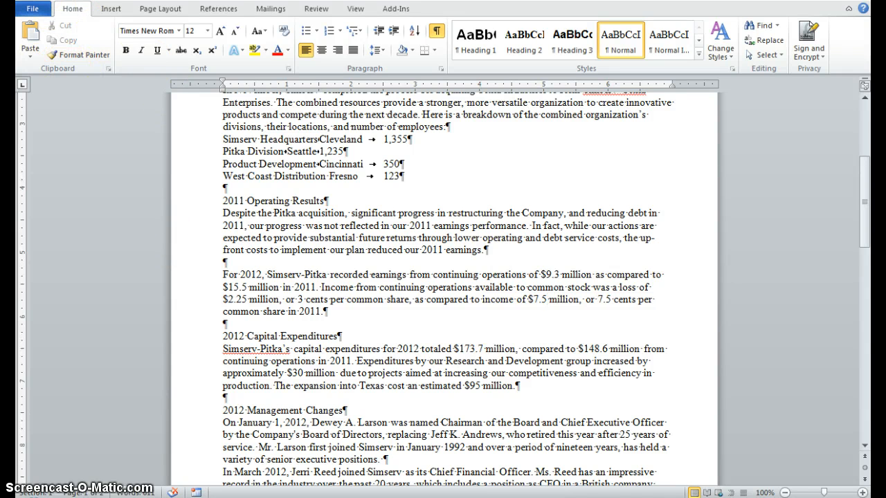
{"action": "key", "text": "ctrl+y"}
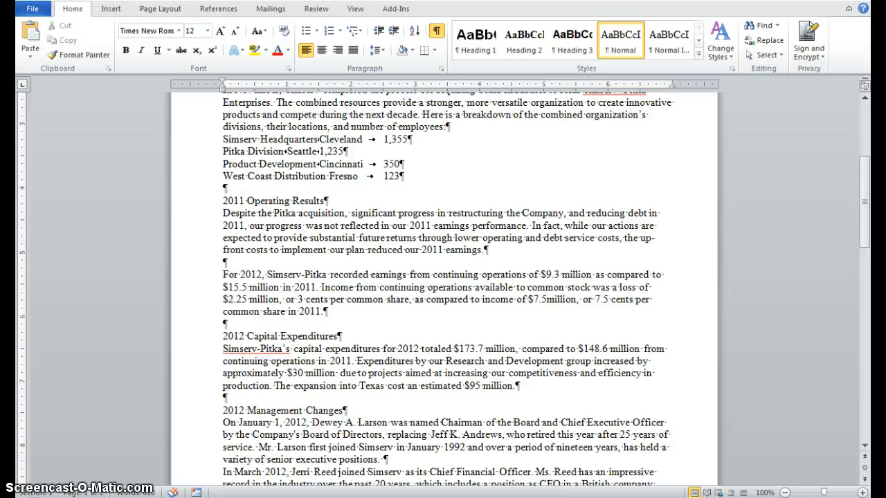
{"action": "key", "text": "ctrl+z"}
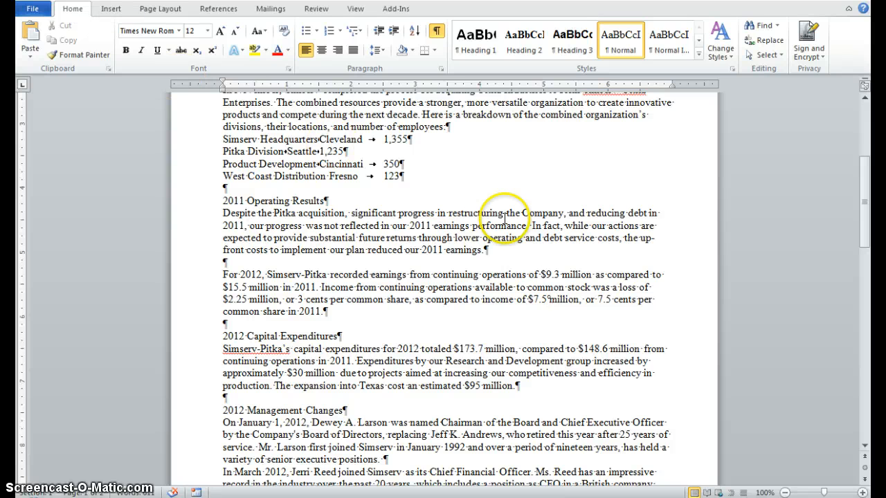
{"action": "left_click", "coordinate": [586, 333]}
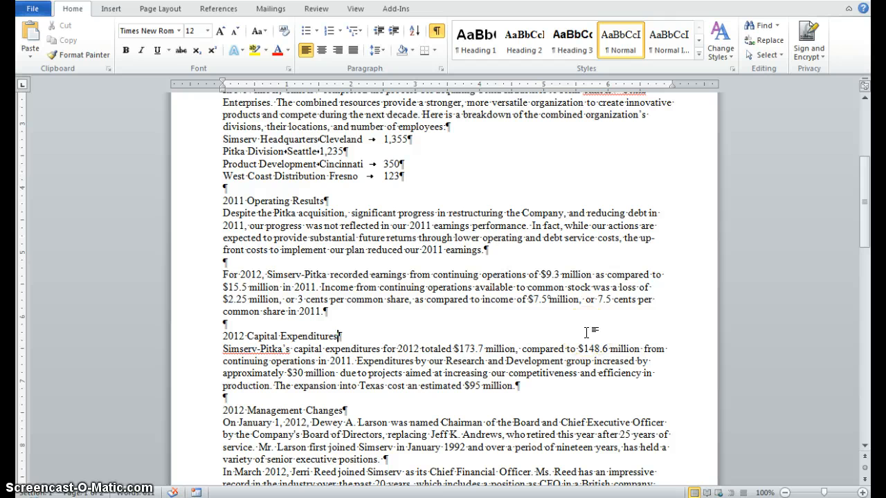
Step: Delete the "West Coast Distribution" line from the list of divisions
{"action": "scroll", "coordinate": [586, 333], "scroll_direction": "up", "scroll_amount": 3}
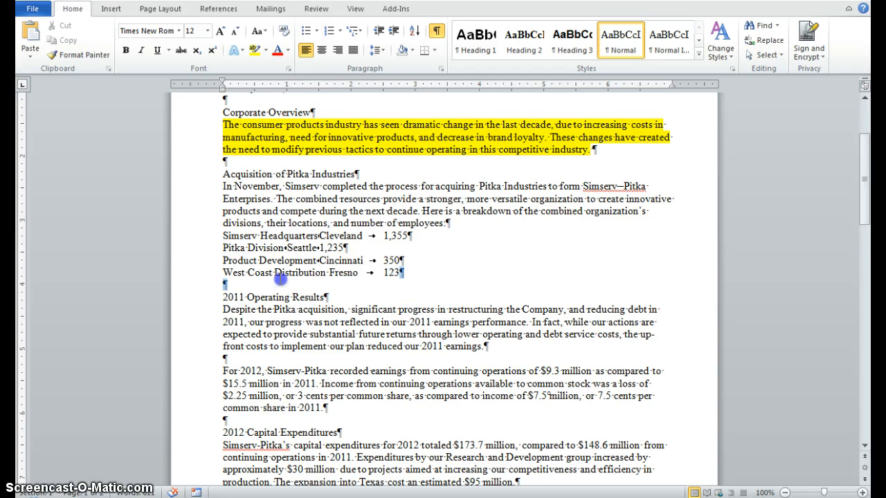
{"action": "triple_click", "coordinate": [225, 273]}
{"action": "key", "text": "Delete"}
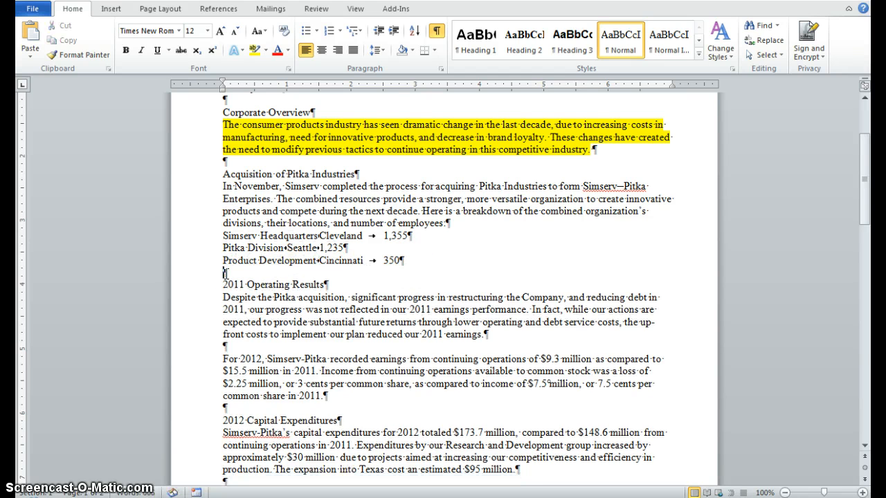
Step: Select the three remaining division lines and set a left tab stop at 0.5" with no leader in the Tabs dialog
{"action": "left_click_drag", "start_coordinate": [223, 236], "coordinate": [413, 261]}
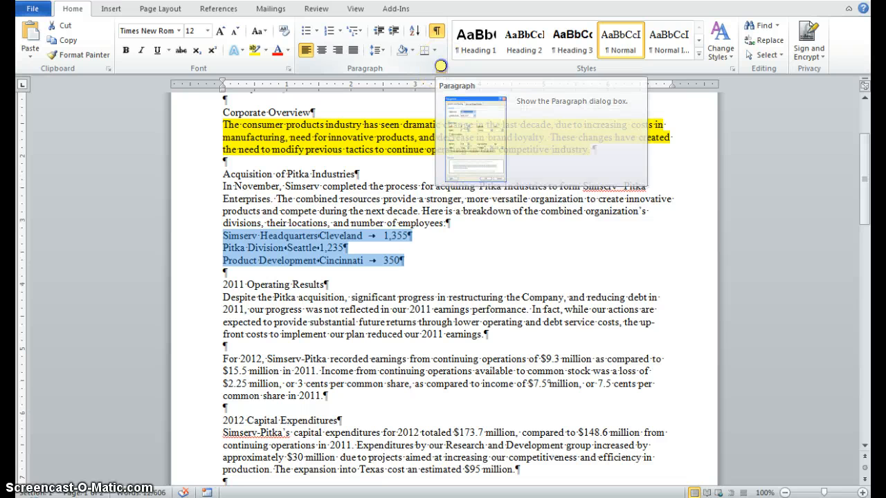
{"action": "left_click", "coordinate": [440, 65]}
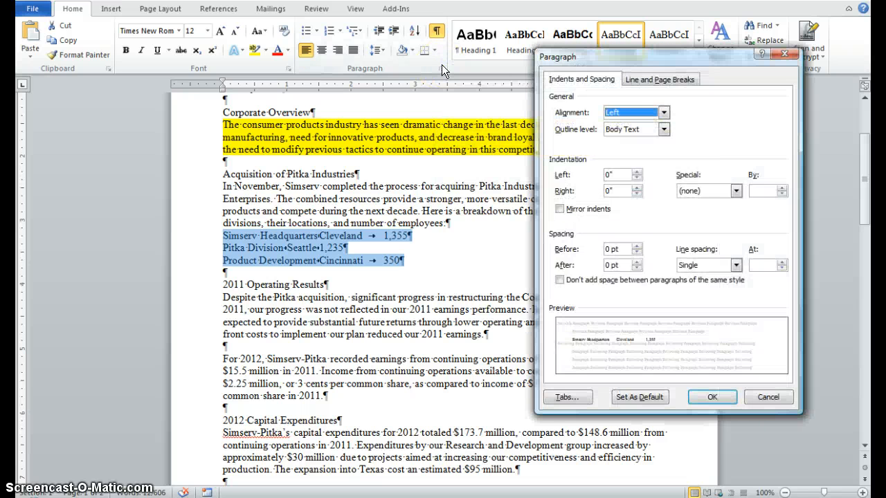
{"action": "left_click", "coordinate": [562, 400]}
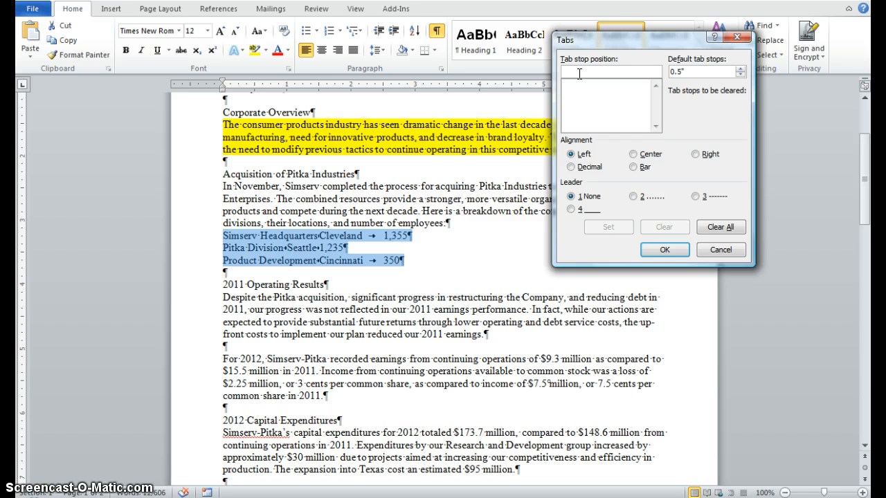
{"action": "type", "text": ".5"}
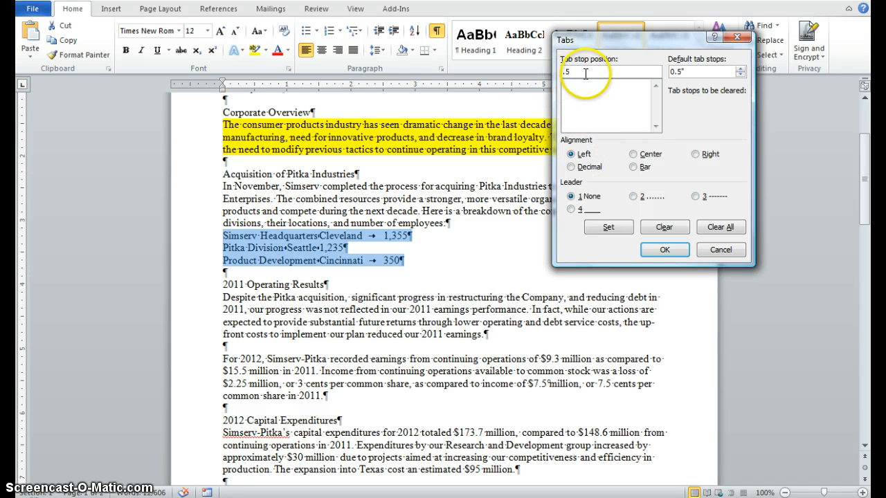
{"action": "left_click", "coordinate": [612, 230]}
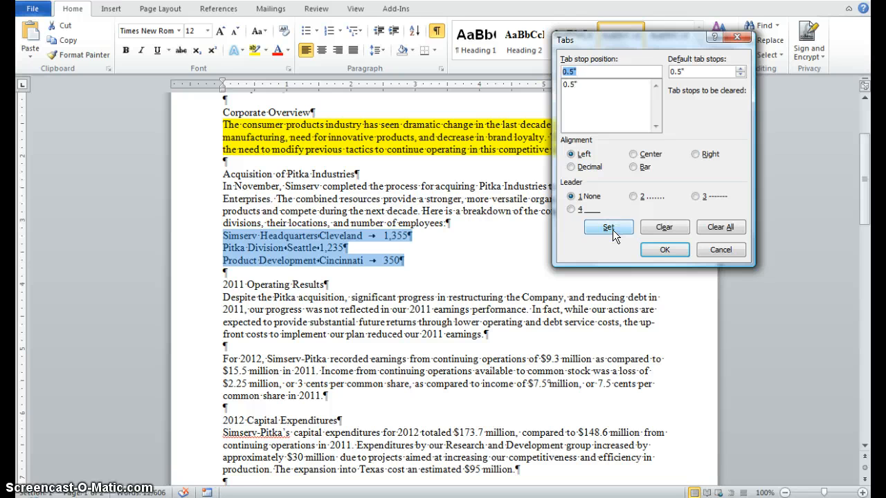
Step: Add a left-aligned tab stop at 2.5" with dot leader 2 for the selected division lines
{"action": "type", "text": "2.5"}
{"action": "left_click", "coordinate": [634, 196]}
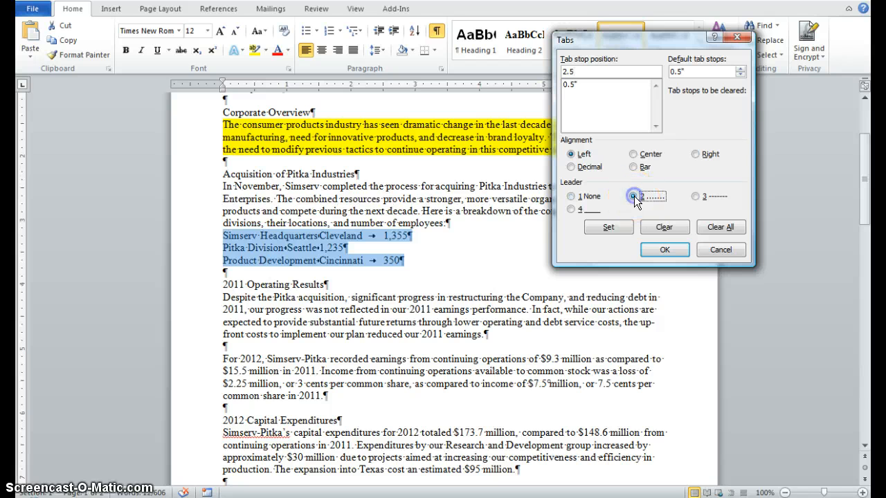
{"action": "left_click", "coordinate": [608, 227]}
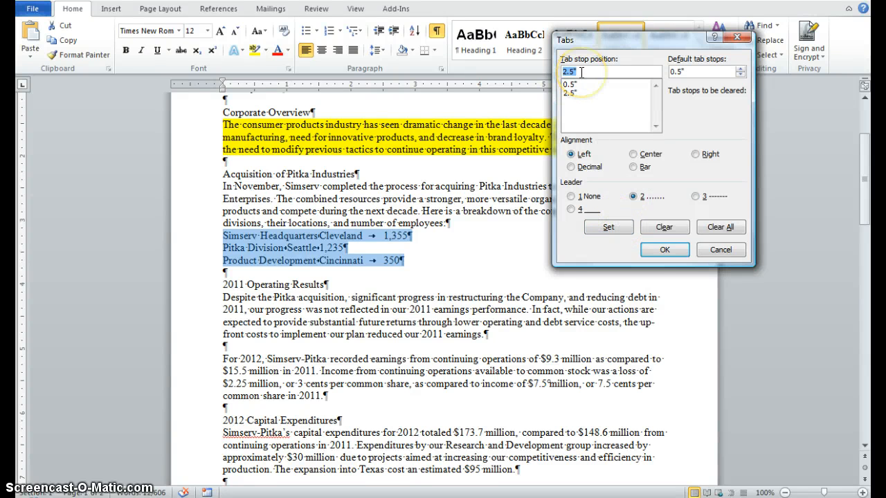
Step: Add a decimal-aligned tab stop at 4" with dot leader 2 for the division lines and apply the tab settings
{"action": "type", "text": "4"}
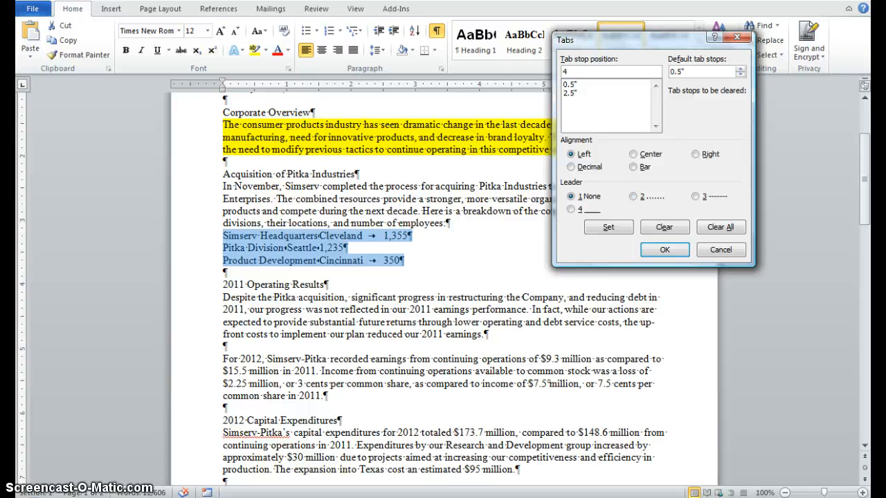
{"action": "left_click", "coordinate": [634, 198]}
{"action": "left_click", "coordinate": [633, 198]}
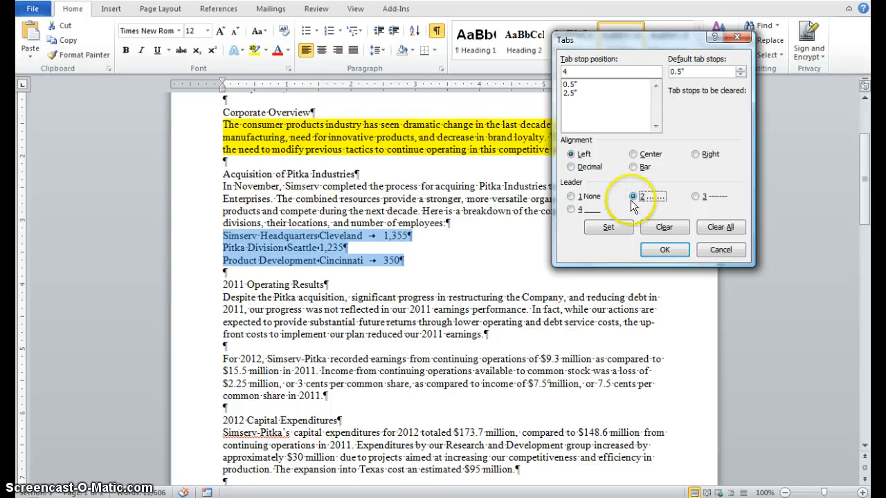
{"action": "left_click", "coordinate": [617, 232]}
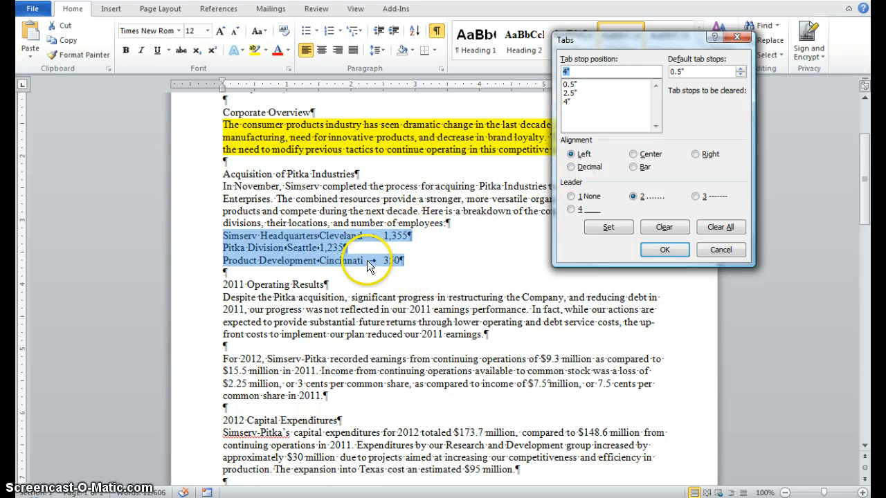
{"action": "left_click", "coordinate": [572, 167]}
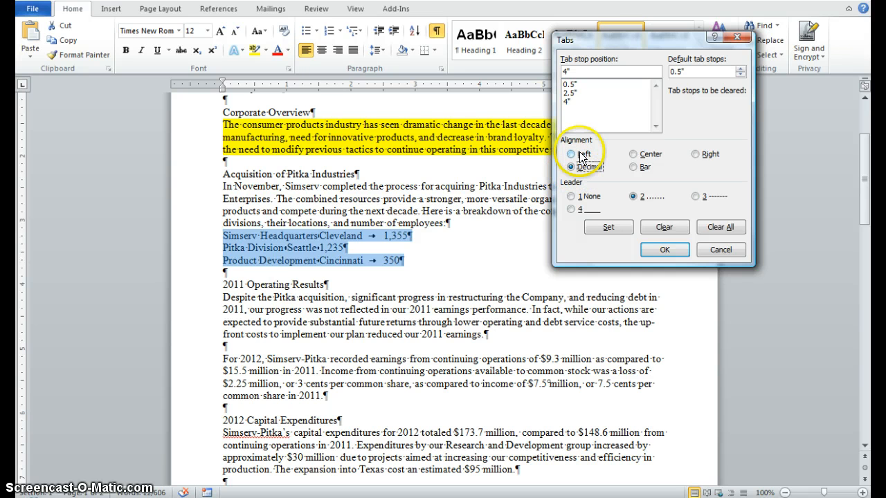
{"action": "left_click", "coordinate": [609, 227]}
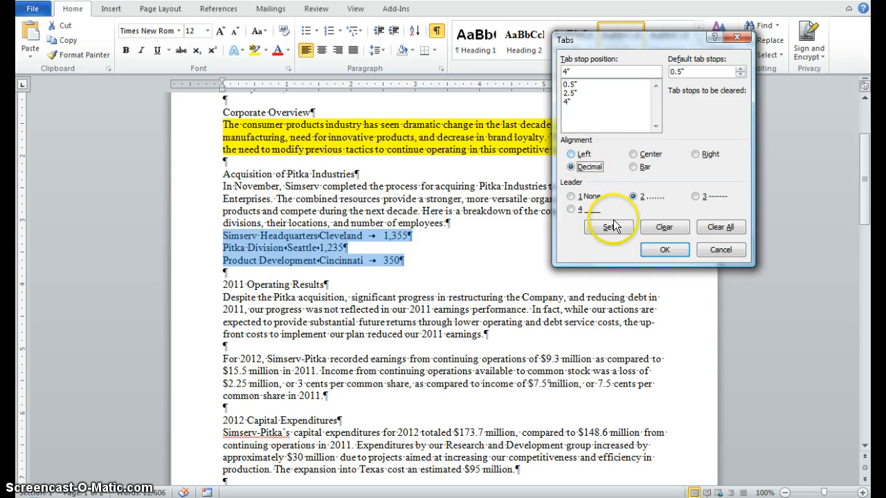
{"action": "left_click", "coordinate": [664, 250]}
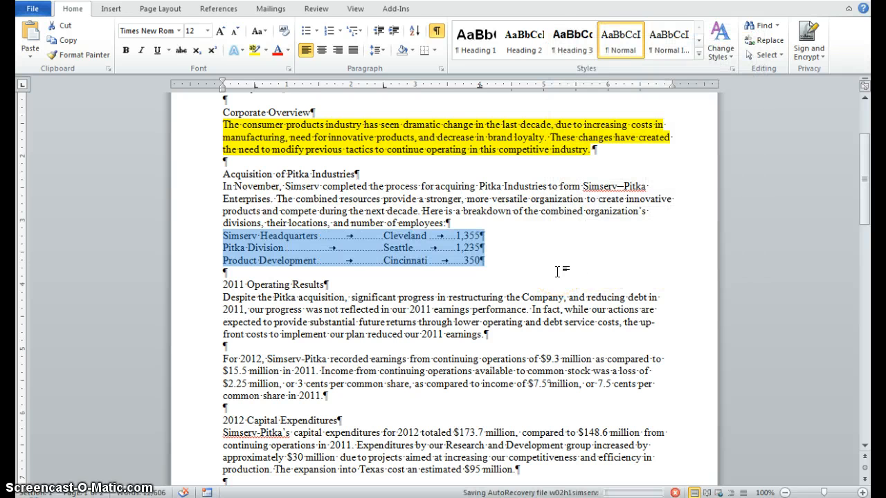
Step: Increase the indent of the three division lines, from Simserv Headquarters to Product Development, by one level
{"action": "left_click", "coordinate": [621, 239]}
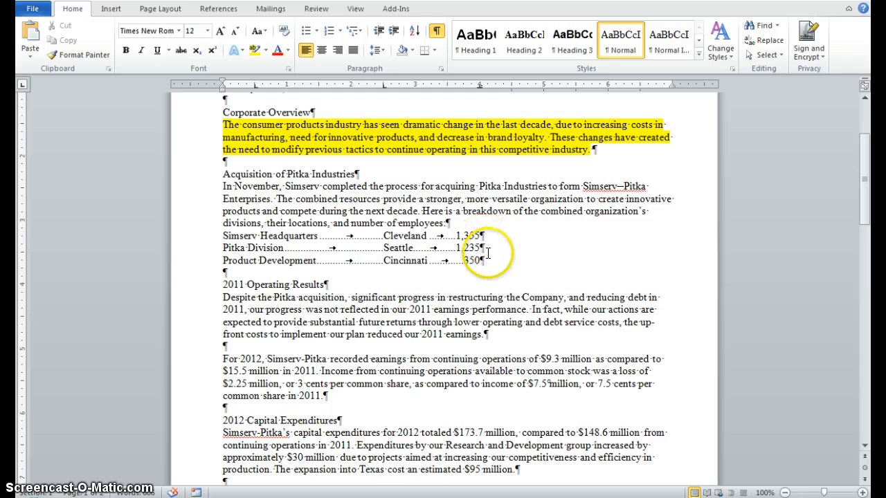
{"action": "double_click", "coordinate": [223, 236]}
{"action": "triple_click", "coordinate": [224, 235]}
{"action": "left_click", "coordinate": [222, 237]}
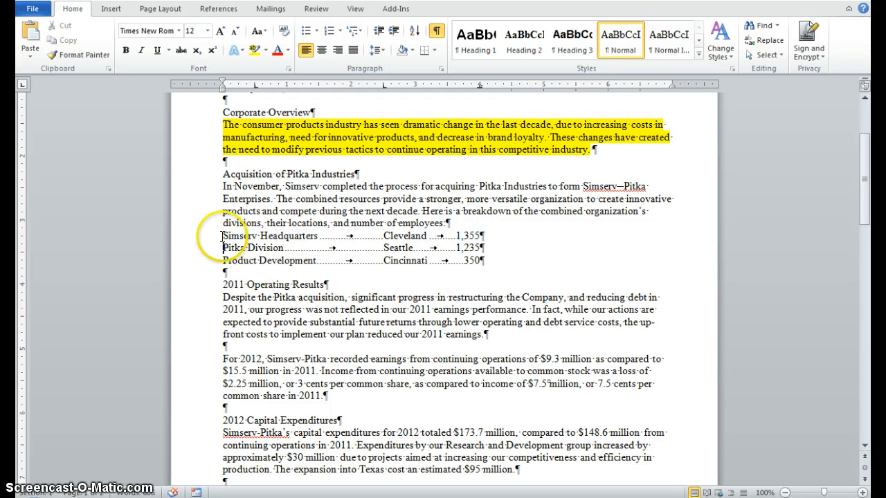
{"action": "left_click_drag", "start_coordinate": [222, 237], "coordinate": [504, 258]}
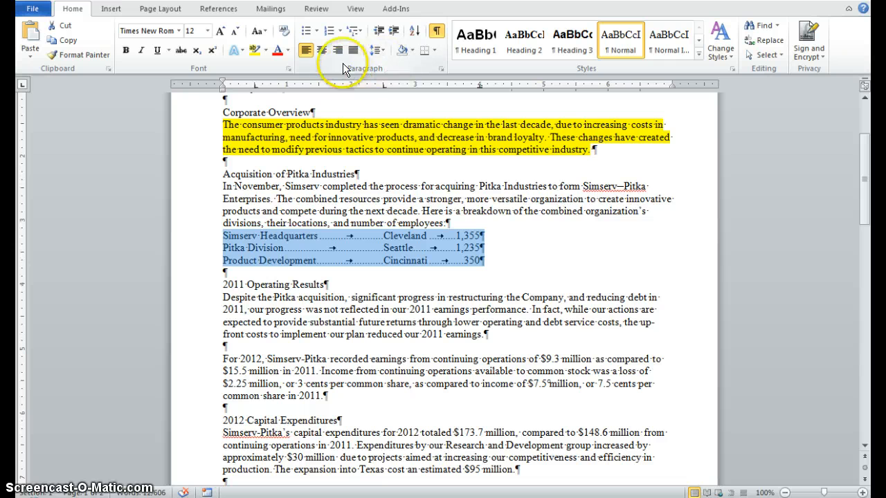
{"action": "left_click", "coordinate": [394, 32]}
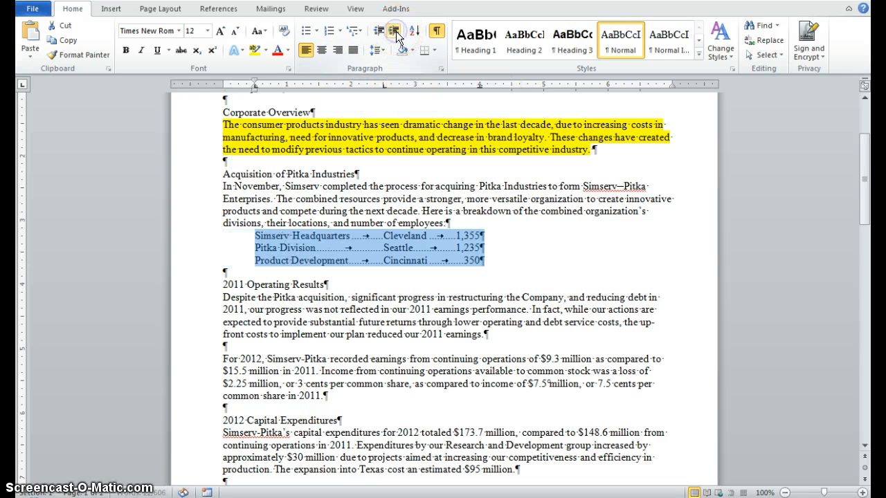
Step: Center the three division lines and insert a blank paragraph between the introductory paragraph and the list
{"action": "left_click", "coordinate": [322, 51]}
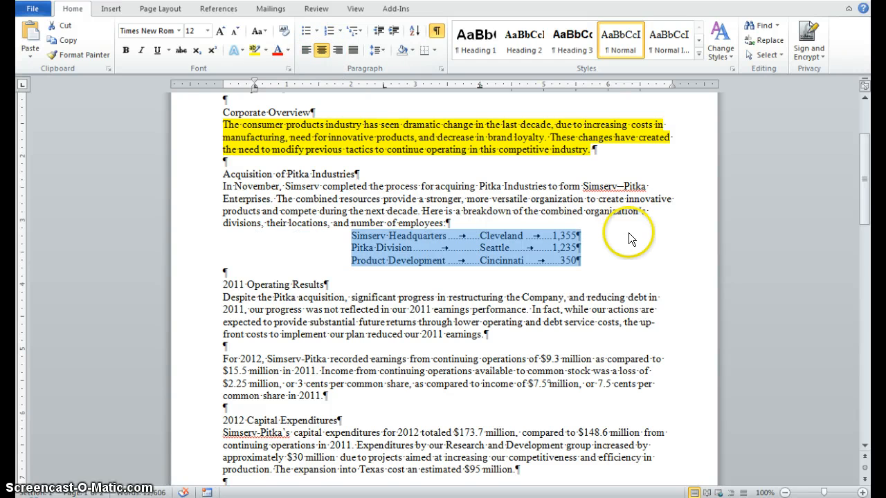
{"action": "left_click", "coordinate": [458, 226]}
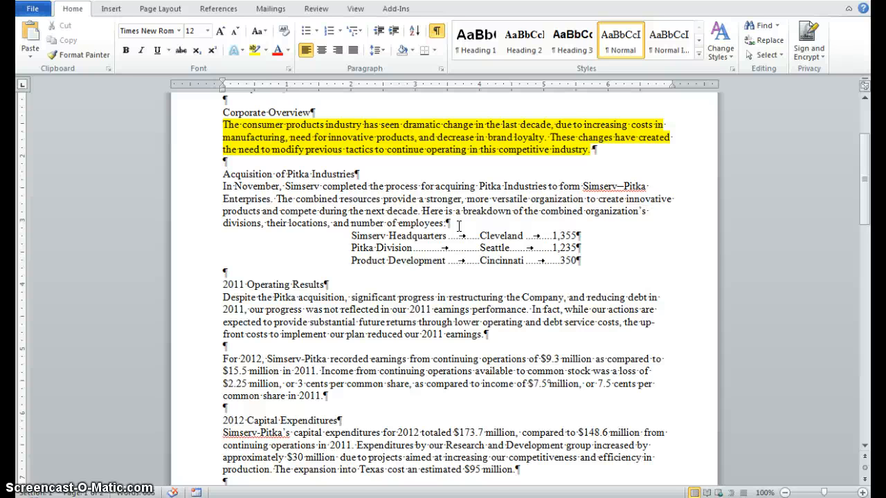
{"action": "key", "text": "Return"}
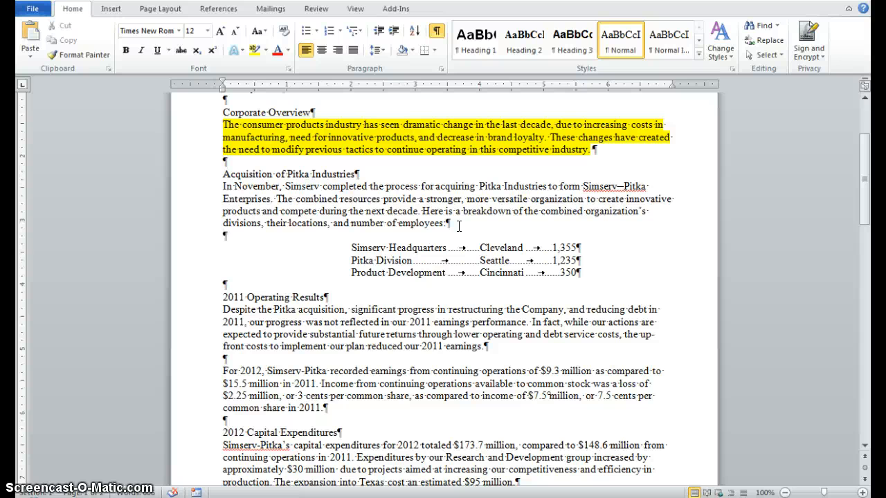